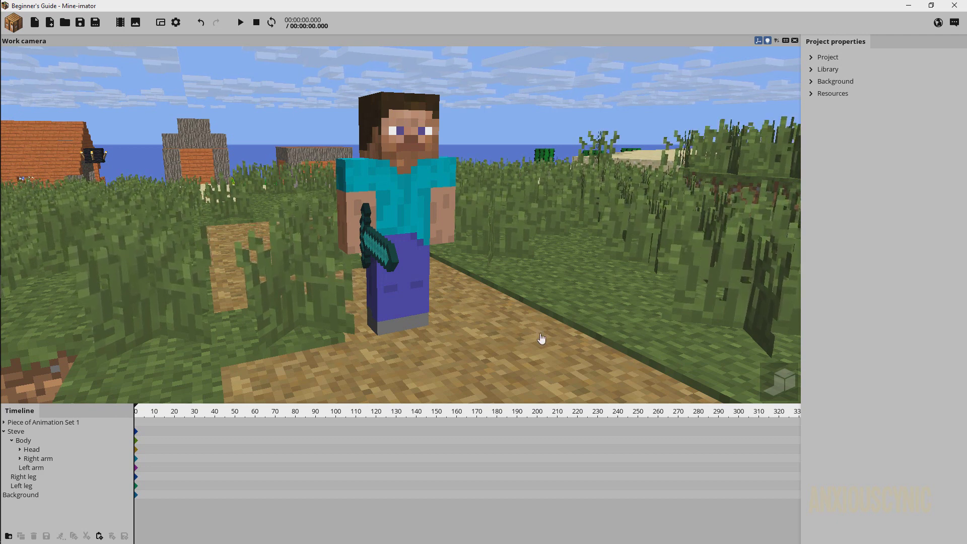
Step: Select Steve's keyframe at frame 0 and move him along the Y axis to about -92.47, at the end of the path
{"action": "left_click_drag", "start_coordinate": [539, 256], "coordinate": [478, 252]}
{"action": "right_click_drag", "start_coordinate": [535, 237], "coordinate": [535, 237]}
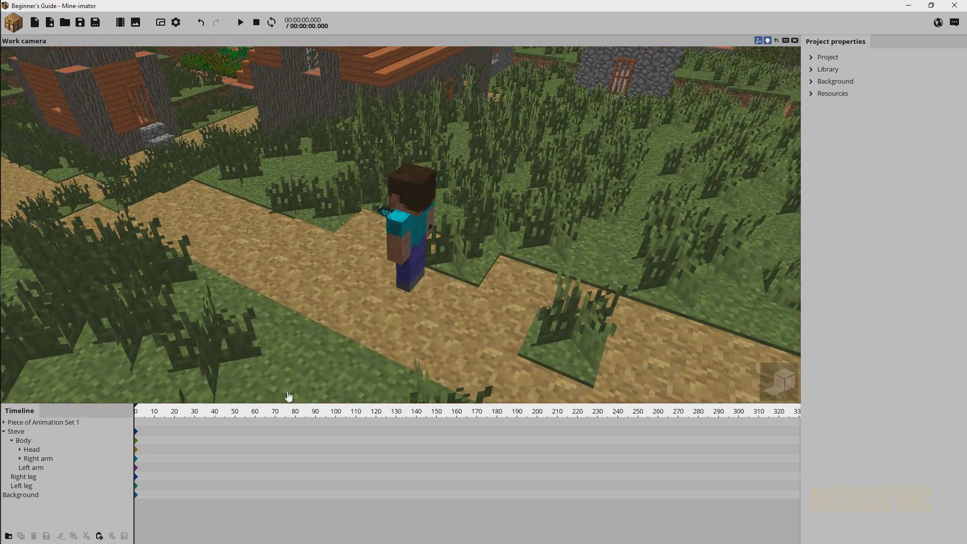
{"action": "left_click", "coordinate": [136, 431]}
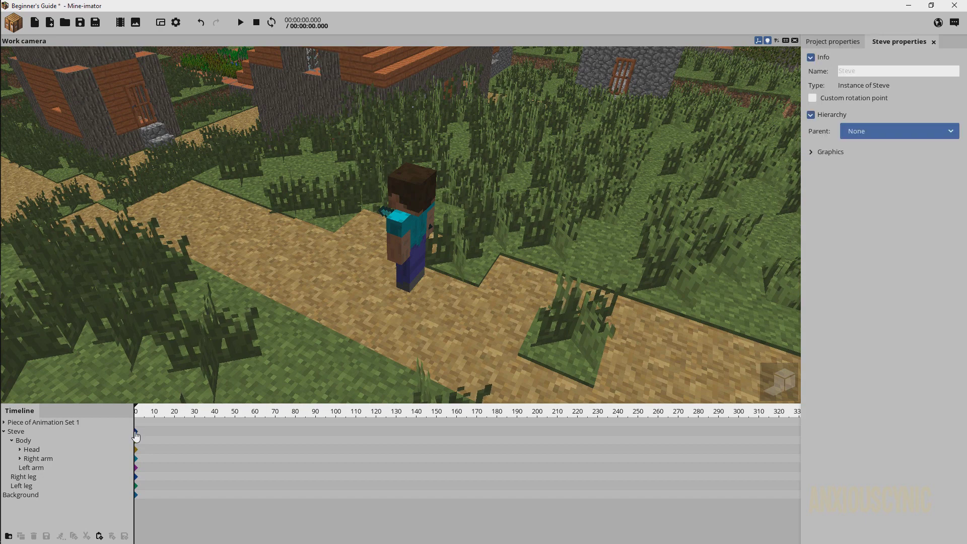
{"action": "right_click_drag", "start_coordinate": [418, 228], "coordinate": [419, 228]}
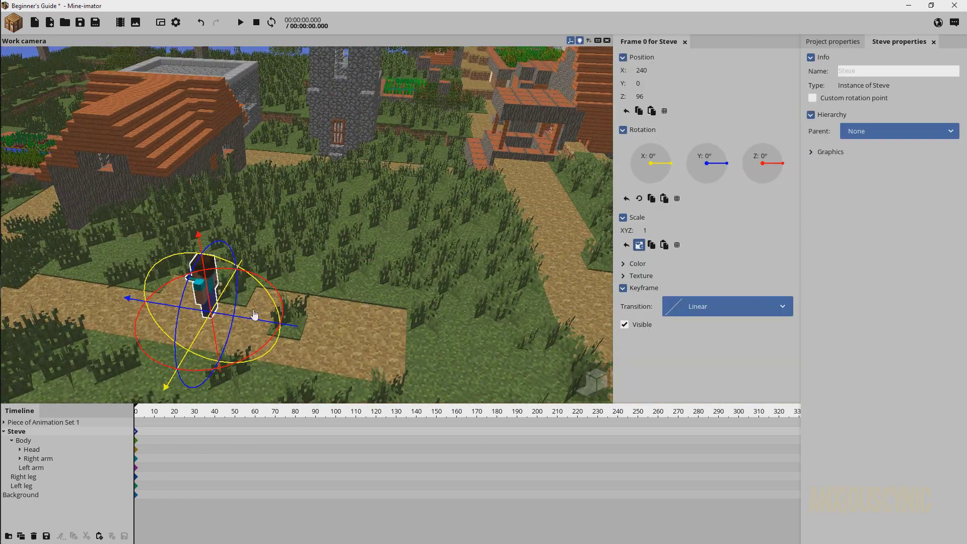
{"action": "left_click_drag", "start_coordinate": [252, 319], "coordinate": [436, 346]}
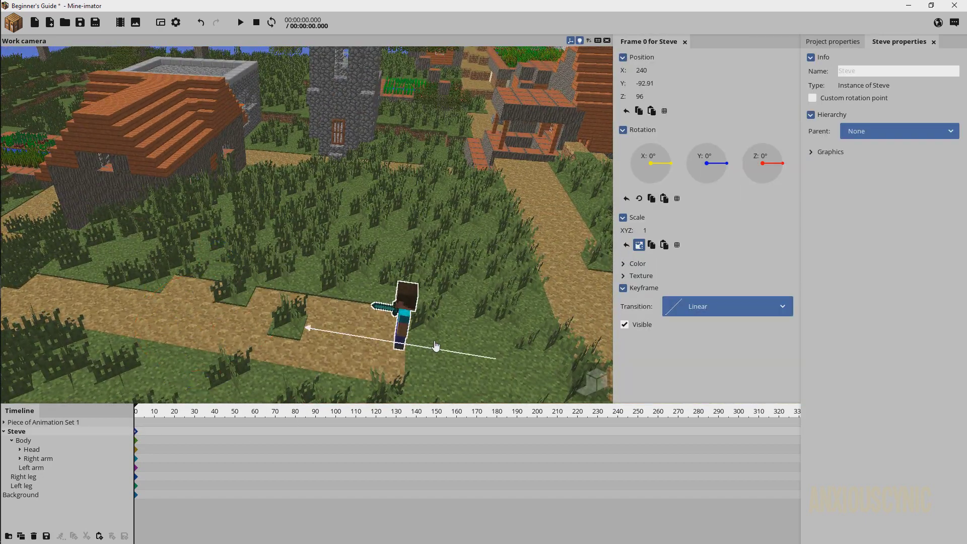
{"action": "middle_click_drag", "start_coordinate": [439, 337], "coordinate": [466, 292]}
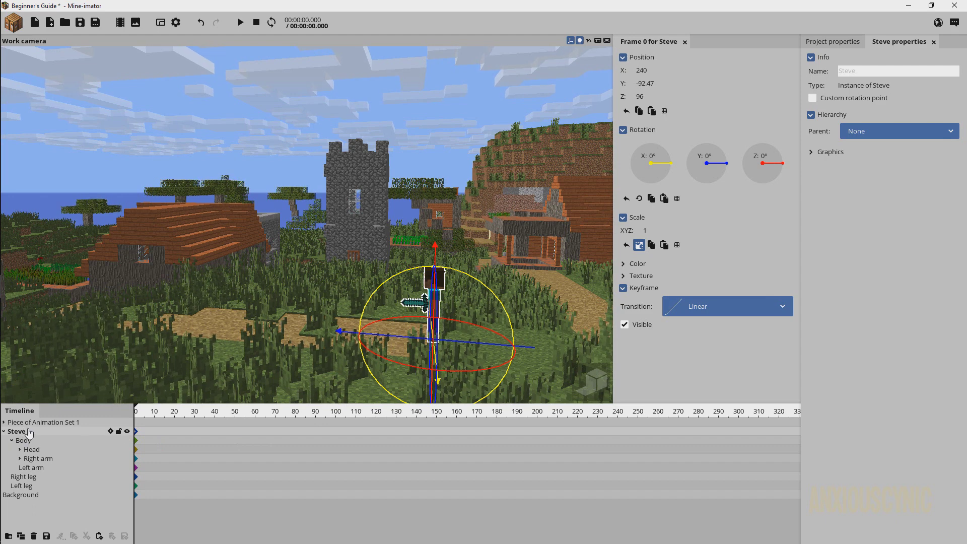
Step: Look up the Steve character's entry in the project library
{"action": "left_click", "coordinate": [832, 43]}
{"action": "left_click", "coordinate": [817, 71]}
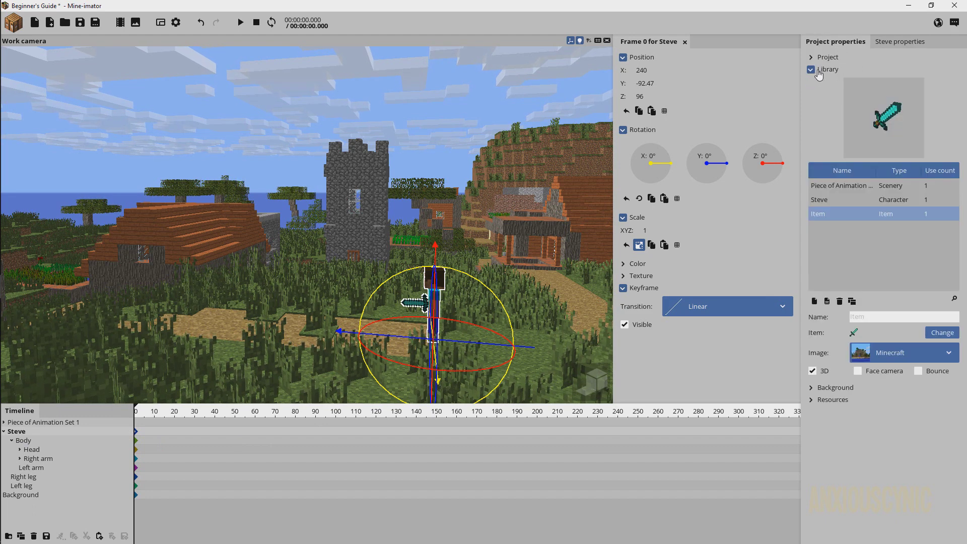
{"action": "left_click", "coordinate": [859, 201]}
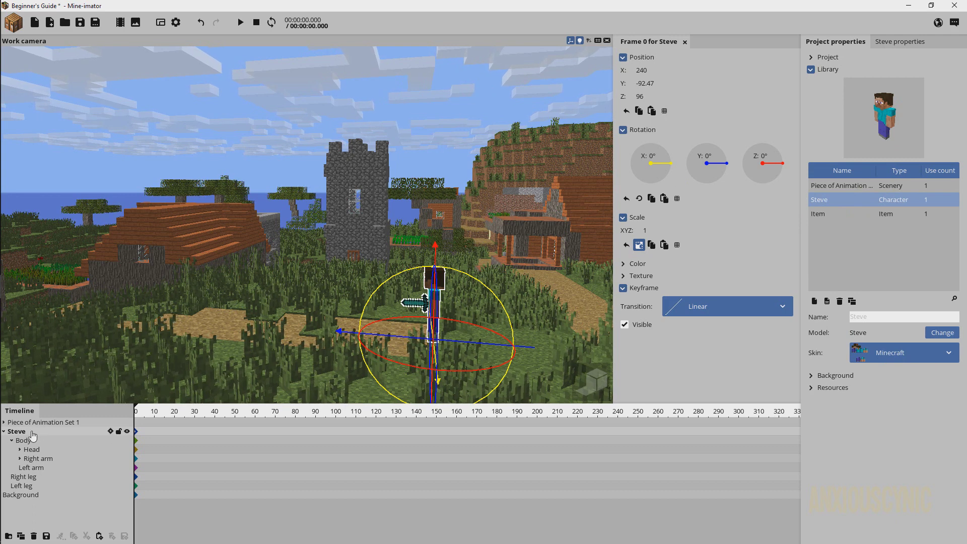
Step: Create a Skeleton character and delete its instance from the timeline
{"action": "left_click", "coordinate": [15, 31]}
{"action": "left_click", "coordinate": [39, 65]}
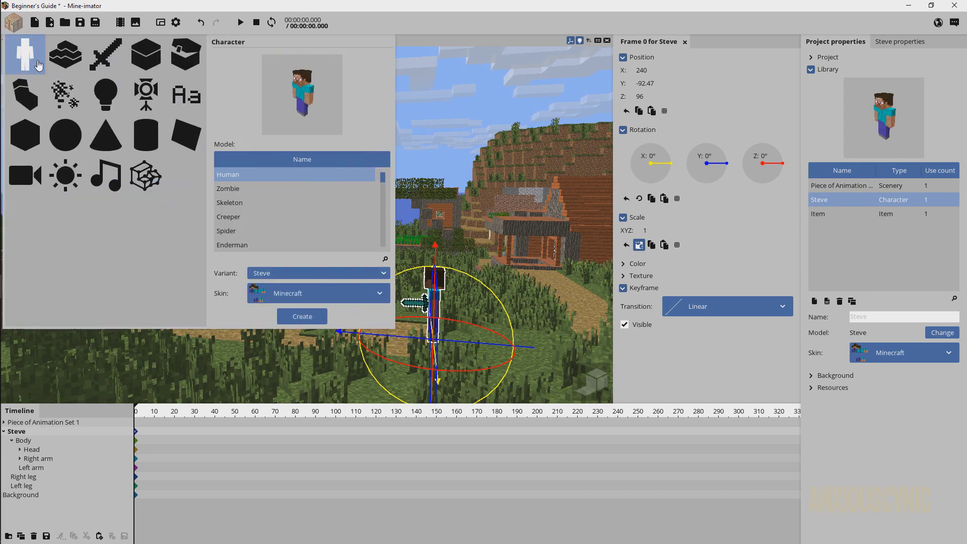
{"action": "left_click", "coordinate": [236, 202]}
{"action": "left_click", "coordinate": [290, 316]}
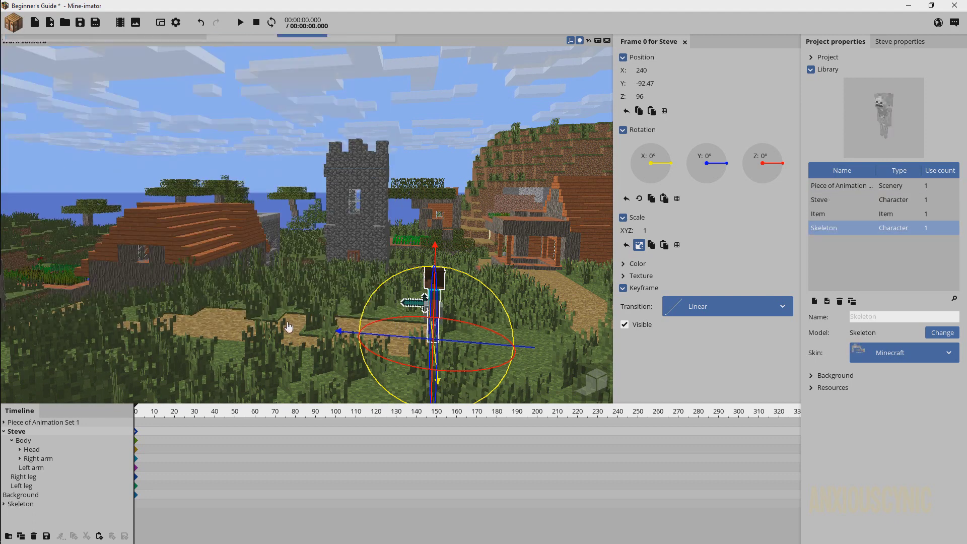
{"action": "double_click", "coordinate": [27, 506]}
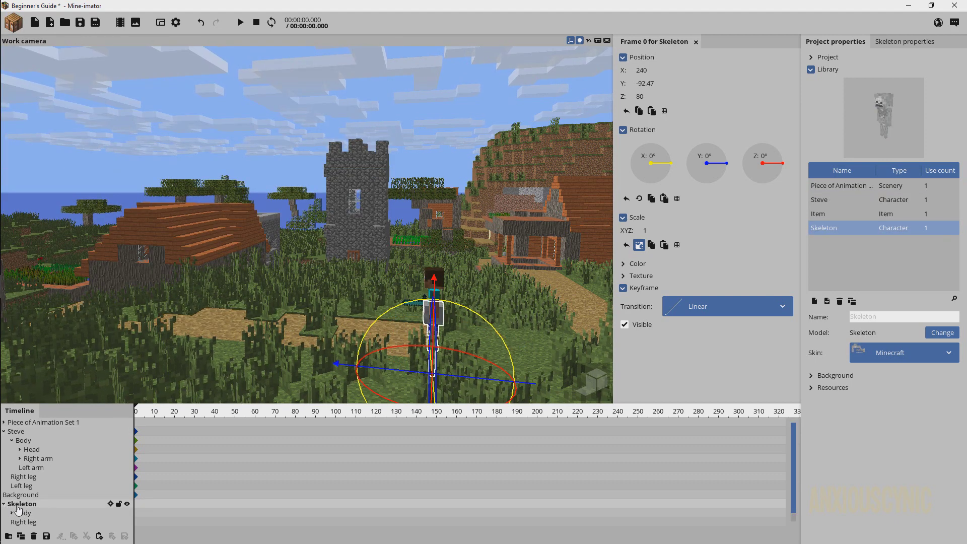
{"action": "left_click", "coordinate": [34, 536]}
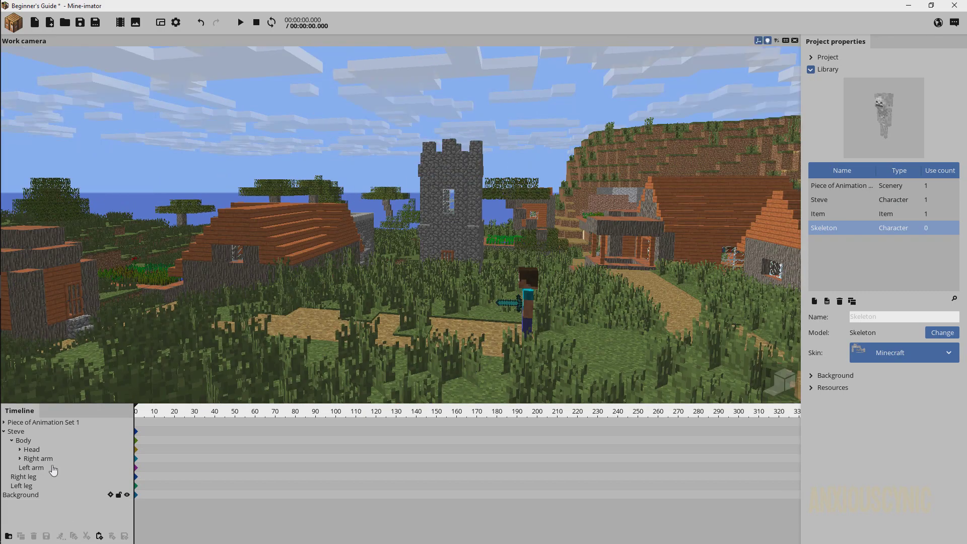
Step: Add a keyframe for Steve at frame 100 on the timeline
{"action": "left_click", "coordinate": [21, 432]}
{"action": "right_click_drag", "start_coordinate": [398, 209], "coordinate": [487, 246]}
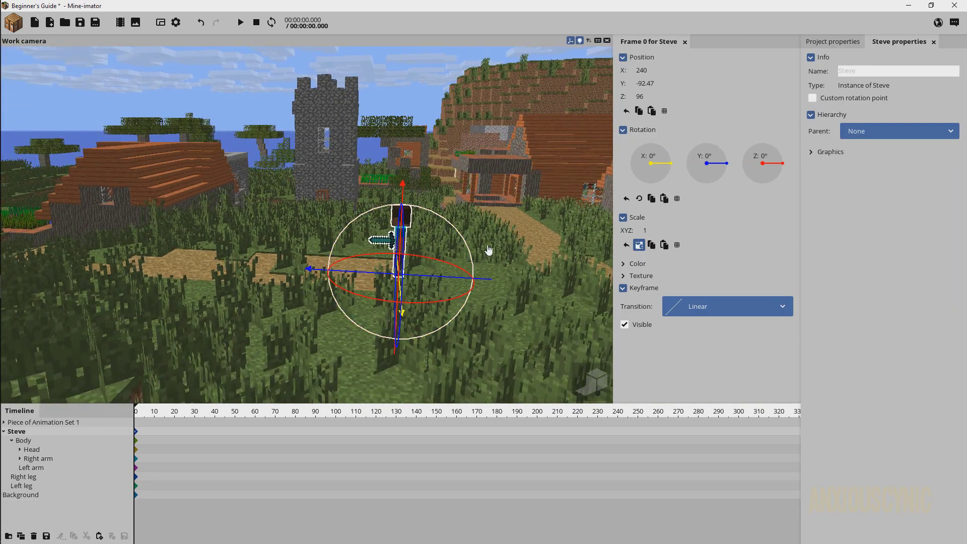
{"action": "left_click_drag", "start_coordinate": [505, 211], "coordinate": [318, 437]}
{"action": "scroll", "coordinate": [453, 272], "scroll_direction": "up", "scroll_amount": 1}
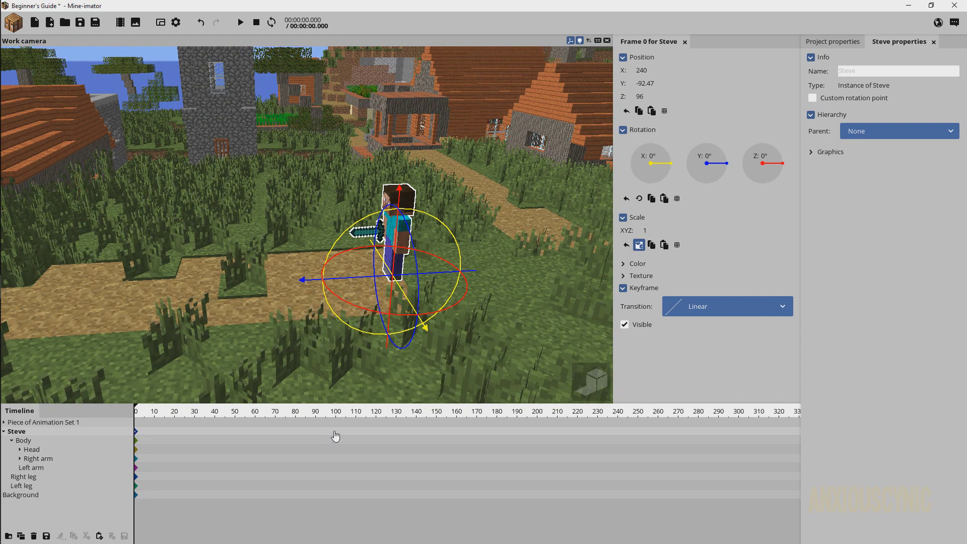
{"action": "left_click", "coordinate": [336, 437]}
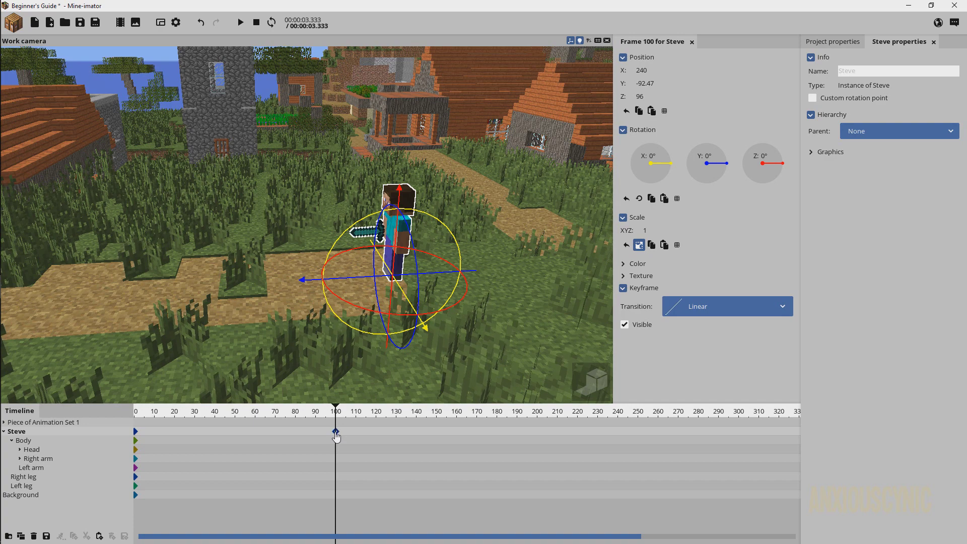
{"action": "scroll", "coordinate": [307, 446], "scroll_direction": "up", "scroll_amount": 3, "text": "ctrl"}
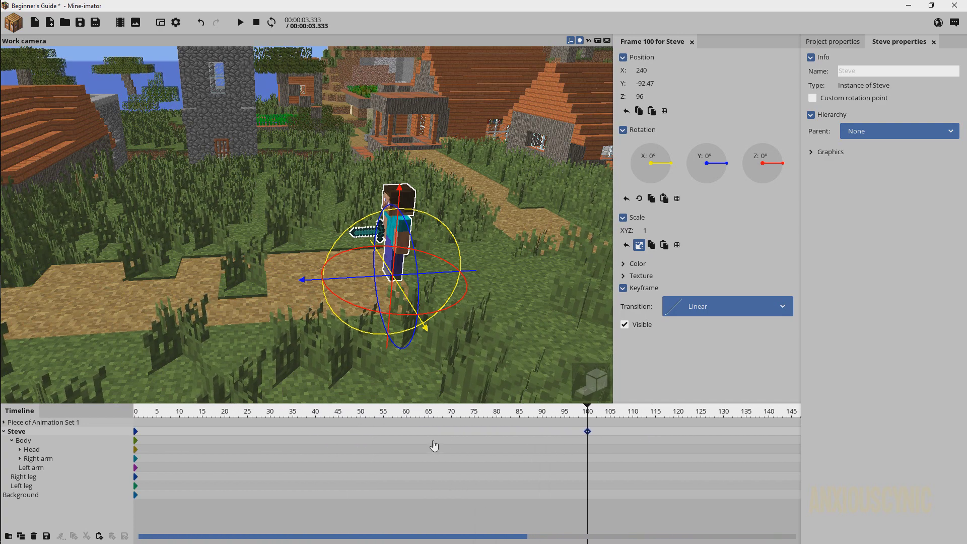
Step: Select Steve's keyframe at frame 0 and widen the timeline's name list to fit the full row of animation tools
{"action": "left_click", "coordinate": [136, 432]}
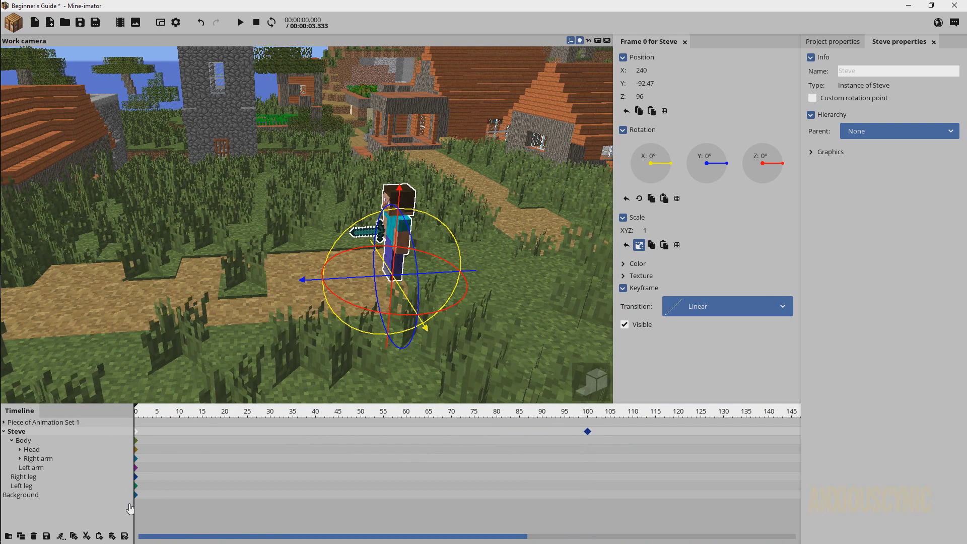
{"action": "left_click_drag", "start_coordinate": [134, 503], "coordinate": [147, 505]}
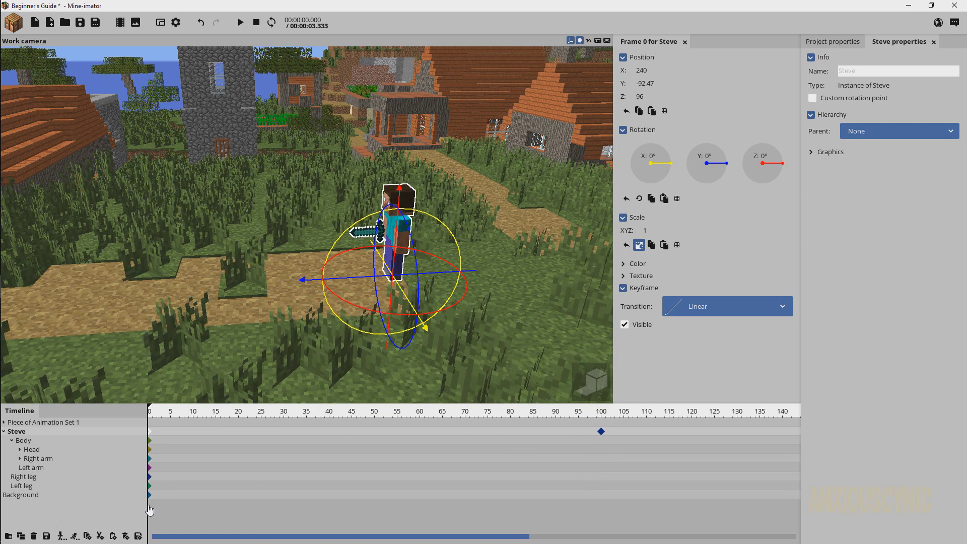
{"action": "mouse_move", "coordinate": [145, 505]}
{"action": "left_mouse_down"}
{"action": "mouse_move", "coordinate": [119, 504]}
{"action": "mouse_move", "coordinate": [145, 502]}
{"action": "left_mouse_up"}
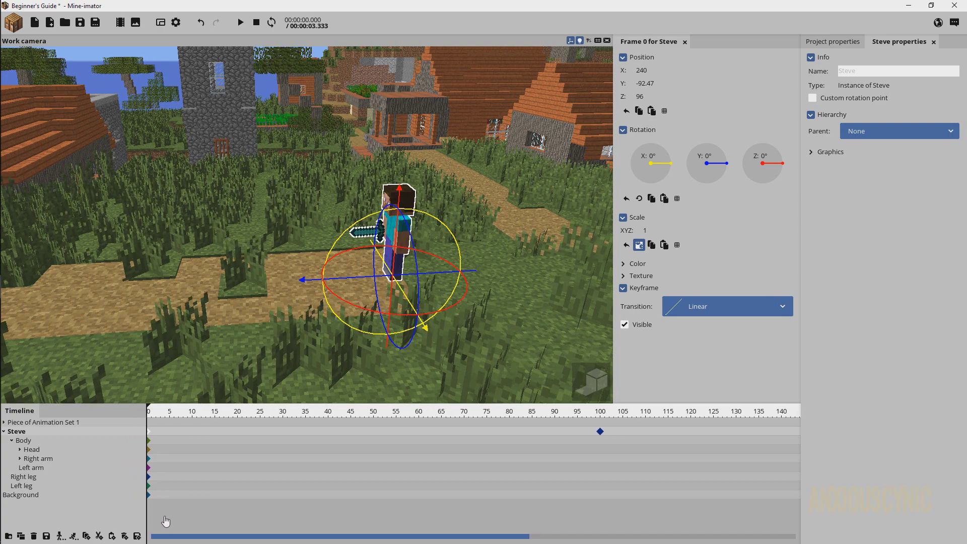
Step: Generate a walk cycle for Steve between frames 0 and 100 and play it back
{"action": "left_click", "coordinate": [60, 536]}
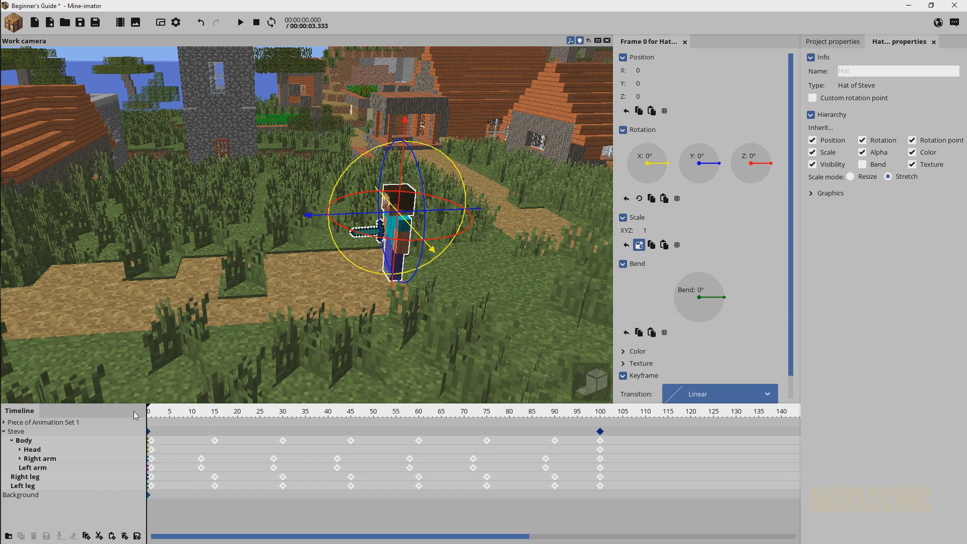
{"action": "key", "text": "space"}
{"action": "left_click_drag", "start_coordinate": [487, 314], "coordinate": [490, 311]}
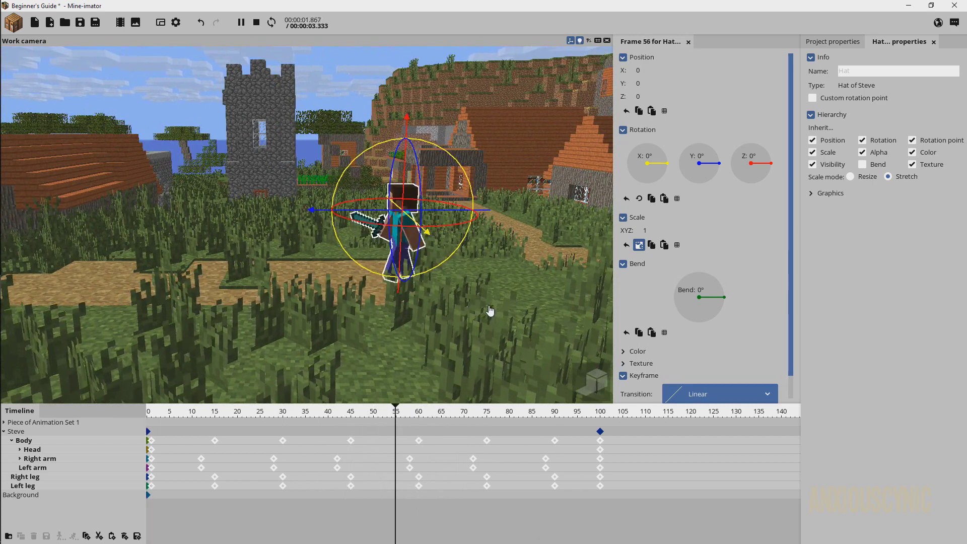
{"action": "key", "text": "space"}
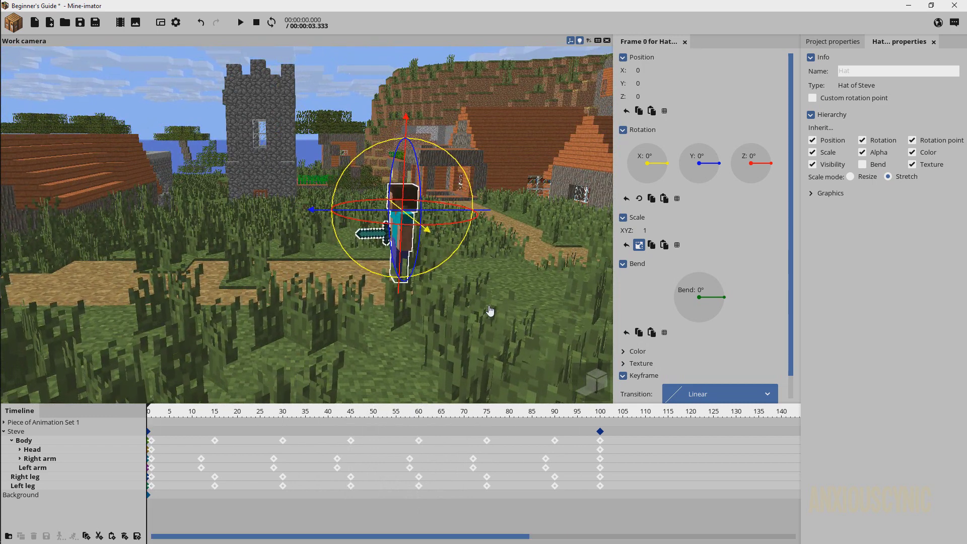
Step: Preview Steve's walk animation from a closer front view and undo the generated walk keyframes
{"action": "right_click_drag", "start_coordinate": [492, 309], "coordinate": [493, 313]}
{"action": "left_click_drag", "start_coordinate": [494, 312], "coordinate": [483, 316]}
{"action": "scroll", "coordinate": [482, 318], "scroll_direction": "up", "scroll_amount": 4}
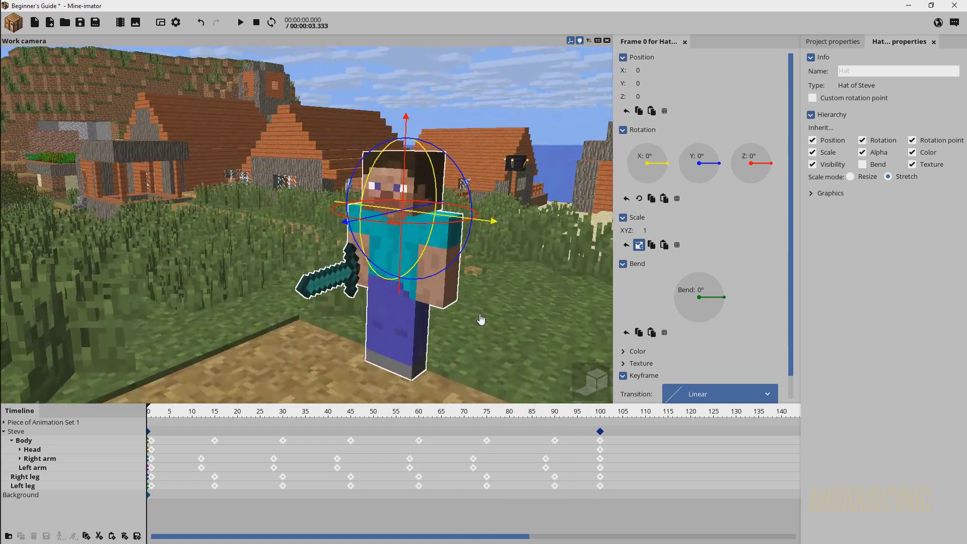
{"action": "left_click", "coordinate": [149, 433]}
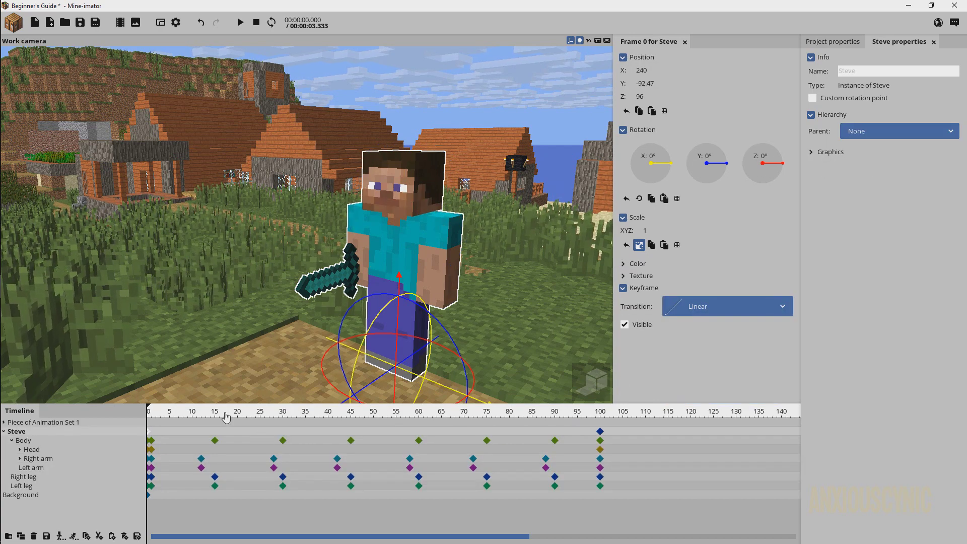
{"action": "key", "text": "space"}
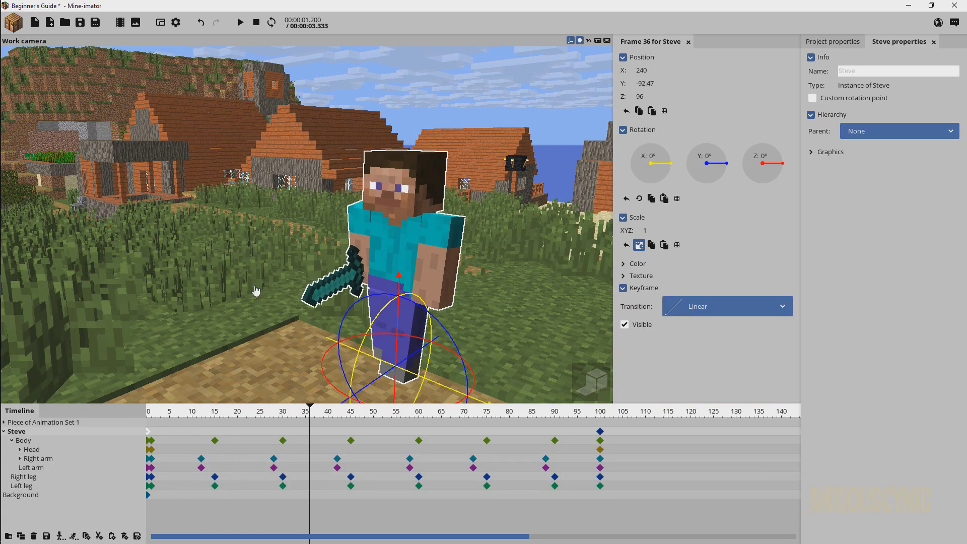
{"action": "key", "text": "ctrl+z"}
{"action": "key", "text": "ctrl+z"}
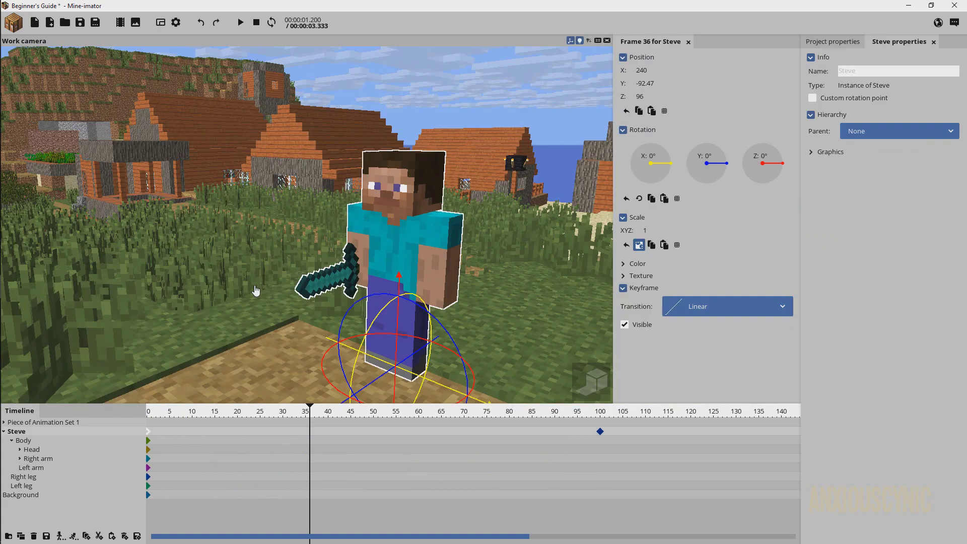
Step: Generate a run cycle for Steve between his keyframes at frames 0 and 100
{"action": "left_click", "coordinate": [333, 434]}
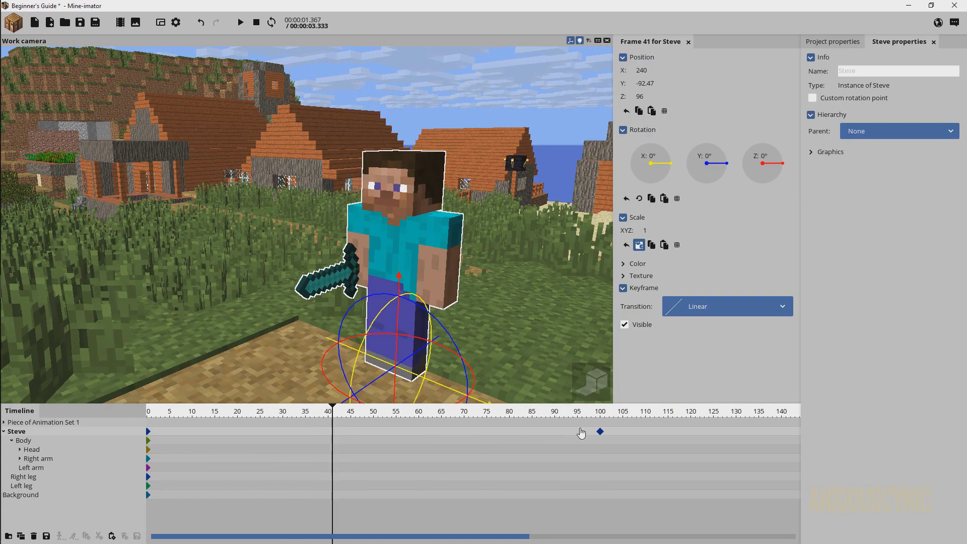
{"action": "left_click", "coordinate": [601, 433]}
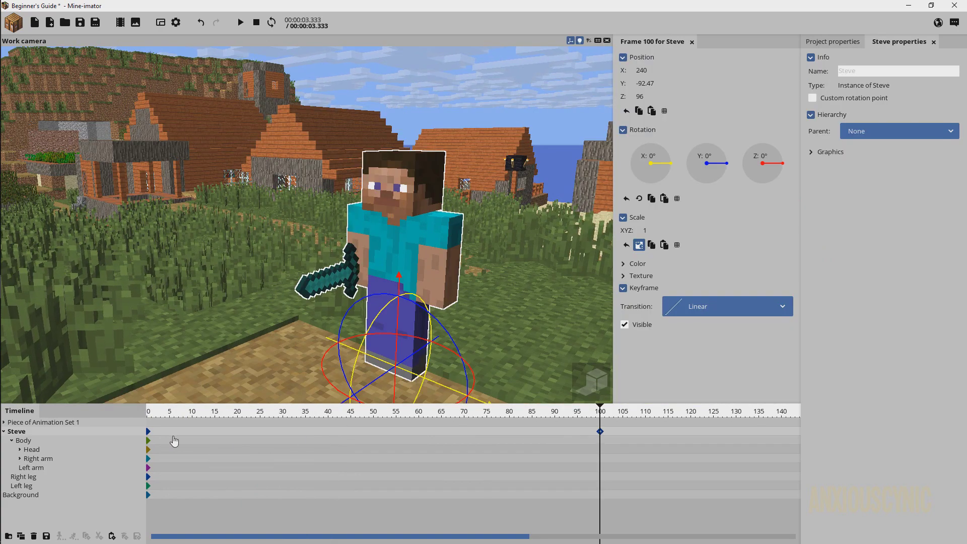
{"action": "left_click", "coordinate": [150, 434]}
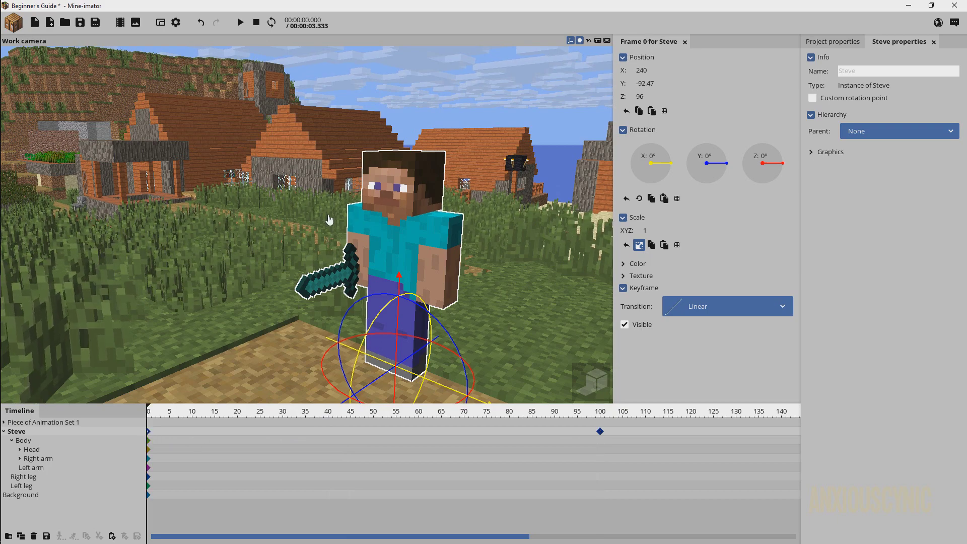
{"action": "right_click_drag", "start_coordinate": [363, 204], "coordinate": [324, 197]}
{"action": "key", "text": "s"}
{"action": "key", "text": "d"}
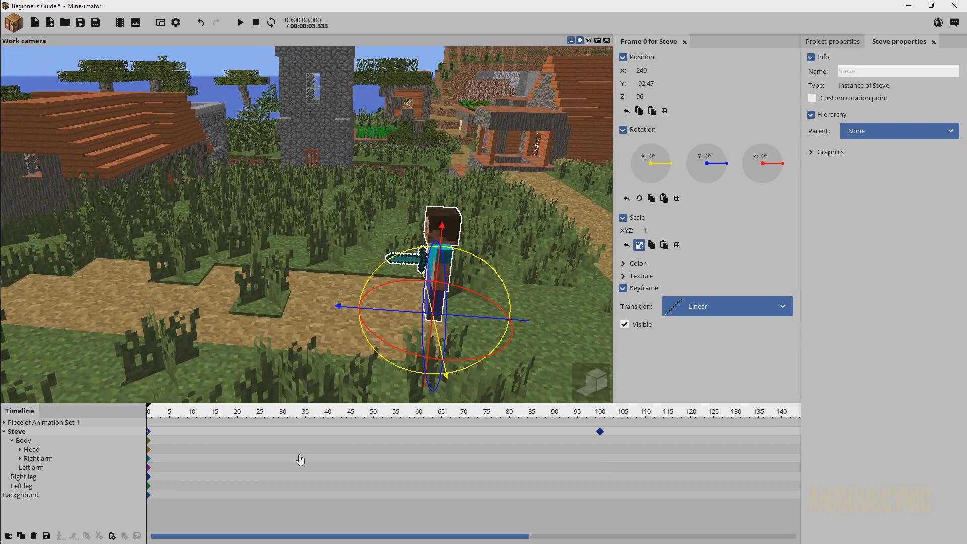
{"action": "left_click", "coordinate": [148, 431]}
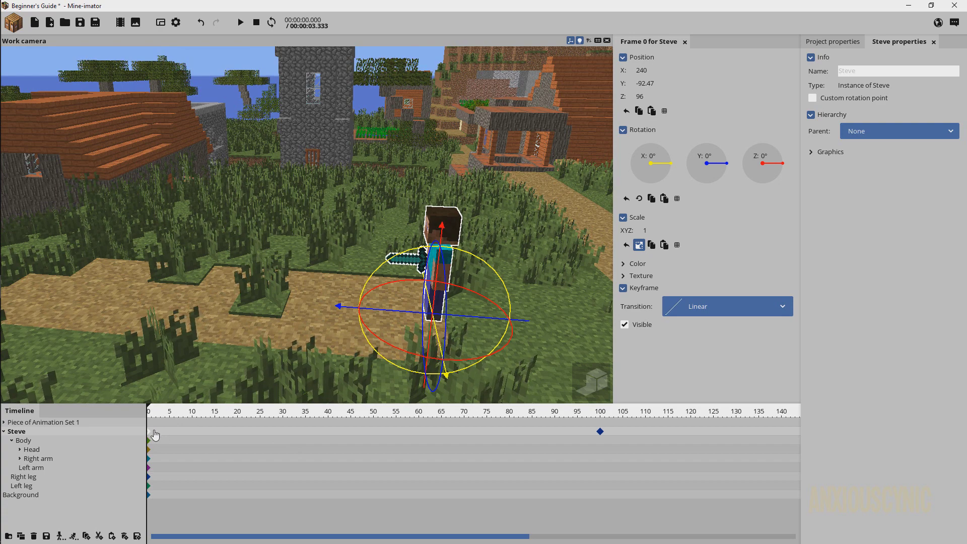
{"action": "left_click", "coordinate": [73, 535]}
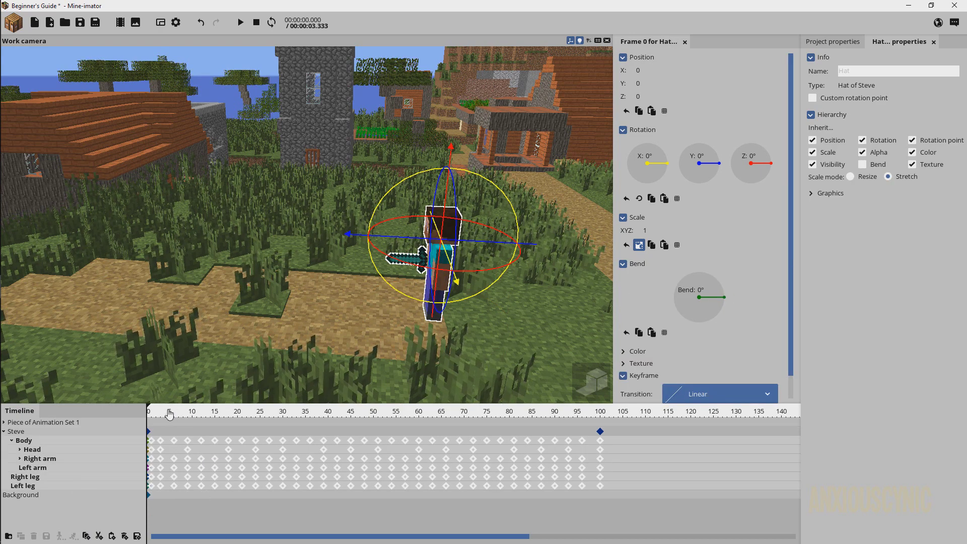
Step: Play back the run animation and examine the pose change between frames 0 and 2 up close on an enlarged timeline
{"action": "key", "text": "space"}
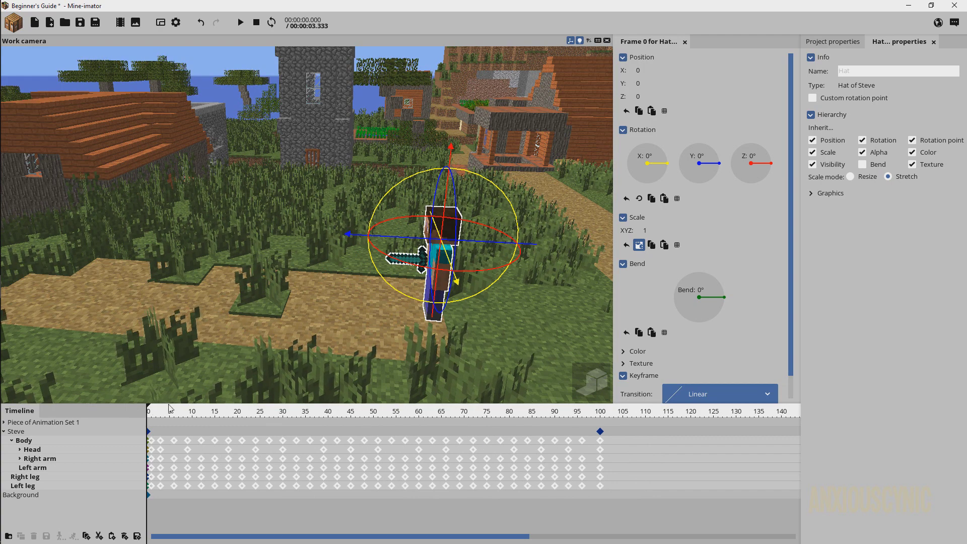
{"action": "left_click_drag", "start_coordinate": [443, 343], "coordinate": [341, 343]}
{"action": "scroll", "coordinate": [473, 237], "scroll_direction": "up", "scroll_amount": 2}
{"action": "left_click_drag", "start_coordinate": [473, 237], "coordinate": [467, 274]}
{"action": "scroll", "coordinate": [466, 270], "scroll_direction": "up", "scroll_amount": 2}
{"action": "left_click_drag", "start_coordinate": [152, 411], "coordinate": [157, 411]}
{"action": "scroll", "coordinate": [157, 435], "scroll_direction": "up", "scroll_amount": 3}
{"action": "scroll", "coordinate": [157, 439], "scroll_direction": "up", "scroll_amount": 3}
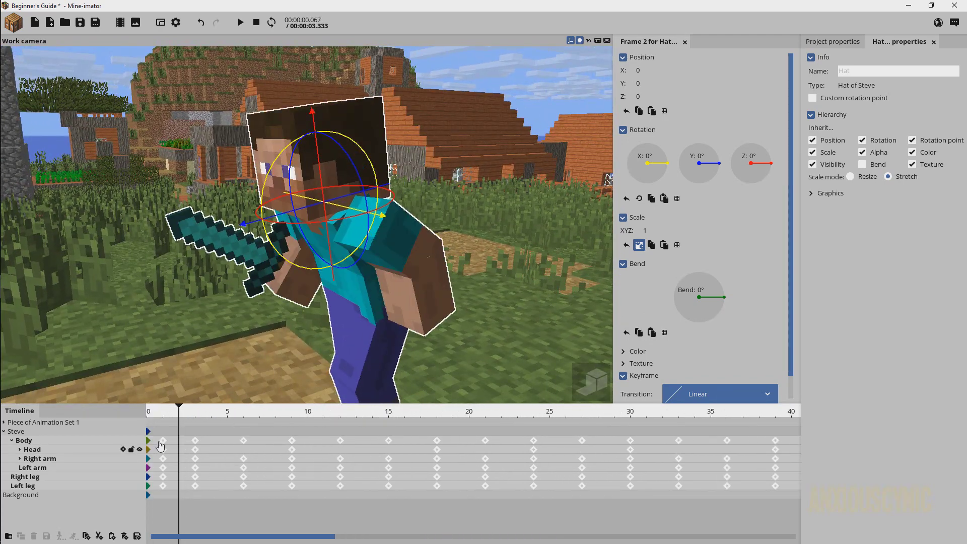
{"action": "left_click", "coordinate": [155, 412]}
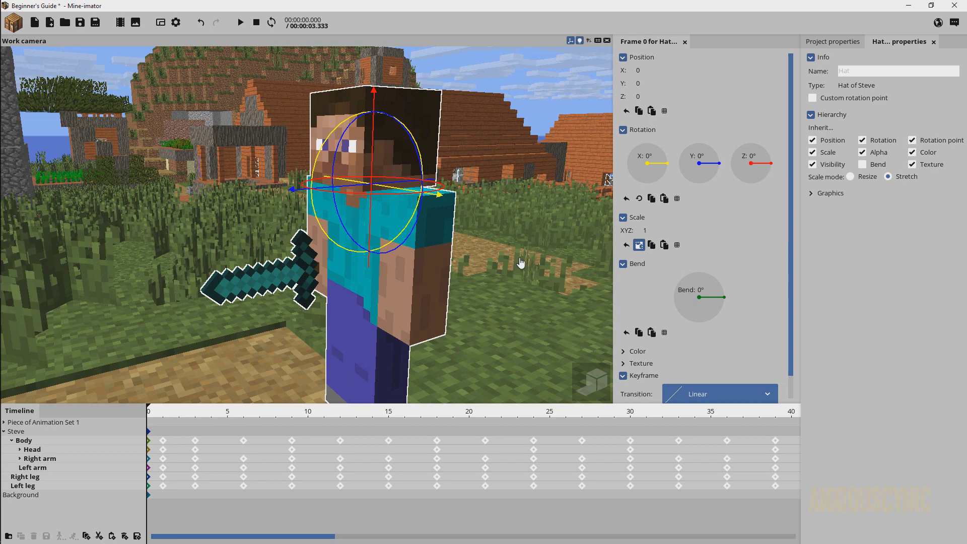
{"action": "key", "text": "space"}
{"action": "key", "text": "space"}
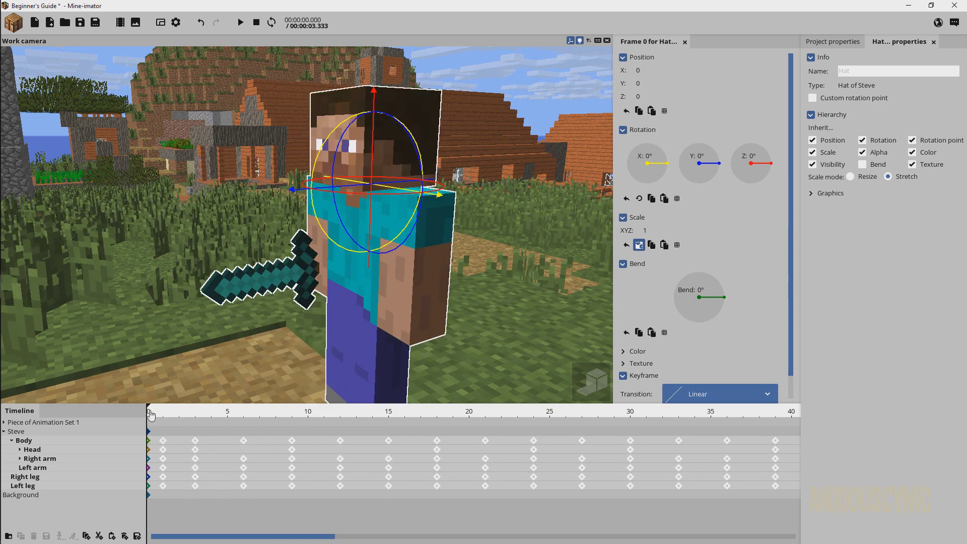
Step: Select all of Steve's body-part run keyframes from frame 3 onward and shift them together to start at frame 10
{"action": "mouse_move", "coordinate": [150, 414]}
{"action": "left_mouse_down"}
{"action": "mouse_move", "coordinate": [198, 415]}
{"action": "mouse_move", "coordinate": [163, 413]}
{"action": "left_mouse_up"}
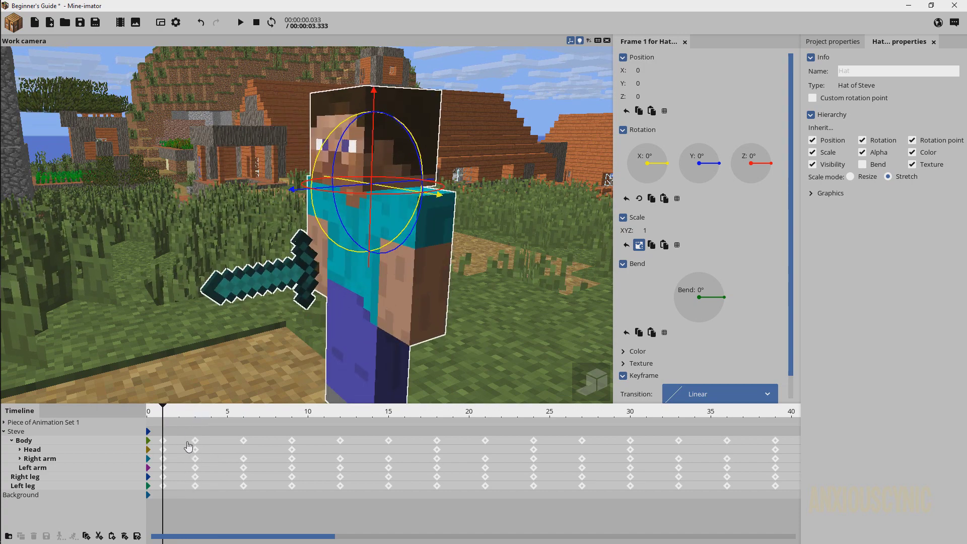
{"action": "left_click", "coordinate": [188, 446]}
{"action": "scroll", "coordinate": [190, 445], "scroll_direction": "down", "scroll_amount": 5}
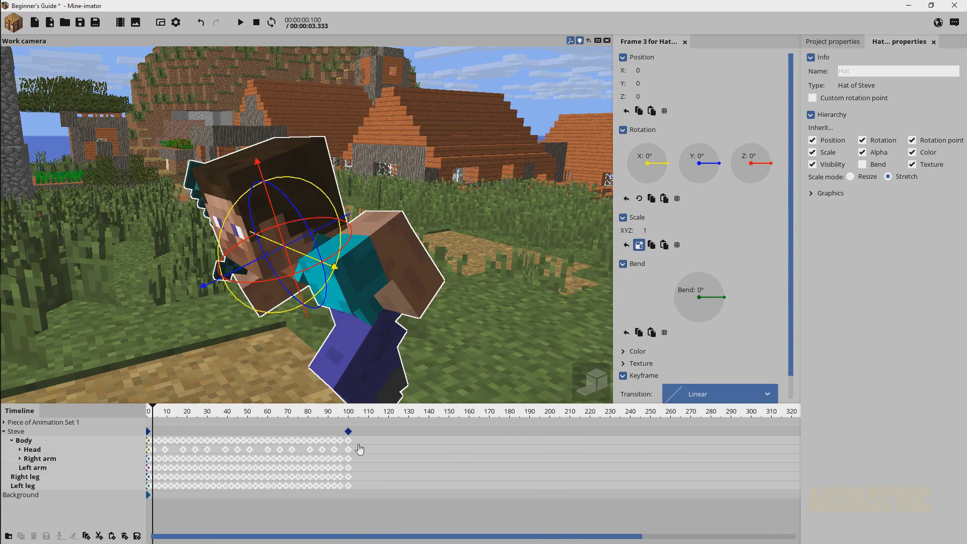
{"action": "left_click_drag", "start_coordinate": [373, 436], "coordinate": [152, 512]}
{"action": "scroll", "coordinate": [192, 461], "scroll_direction": "up", "scroll_amount": 5}
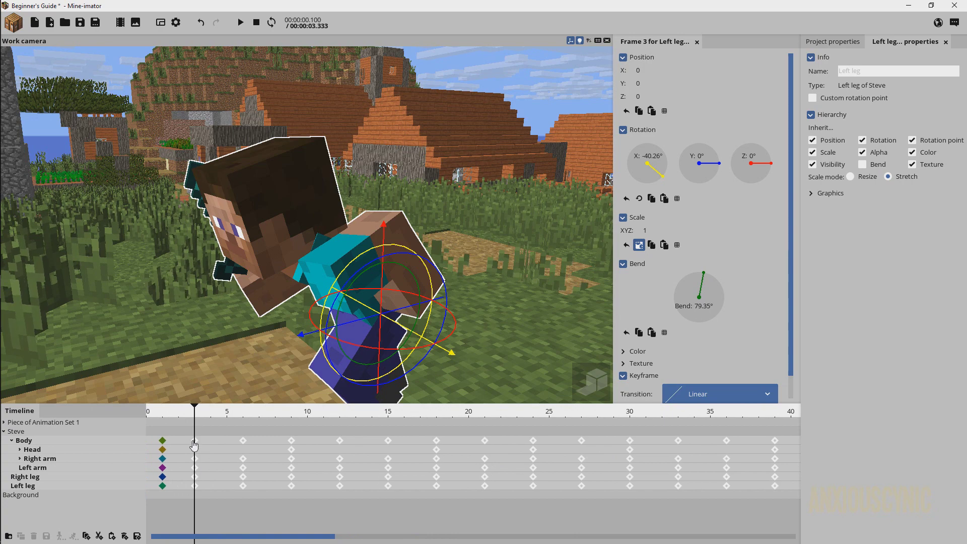
{"action": "left_click_drag", "start_coordinate": [195, 441], "coordinate": [307, 444]}
{"action": "scroll", "coordinate": [301, 444], "scroll_direction": "down", "scroll_amount": 5}
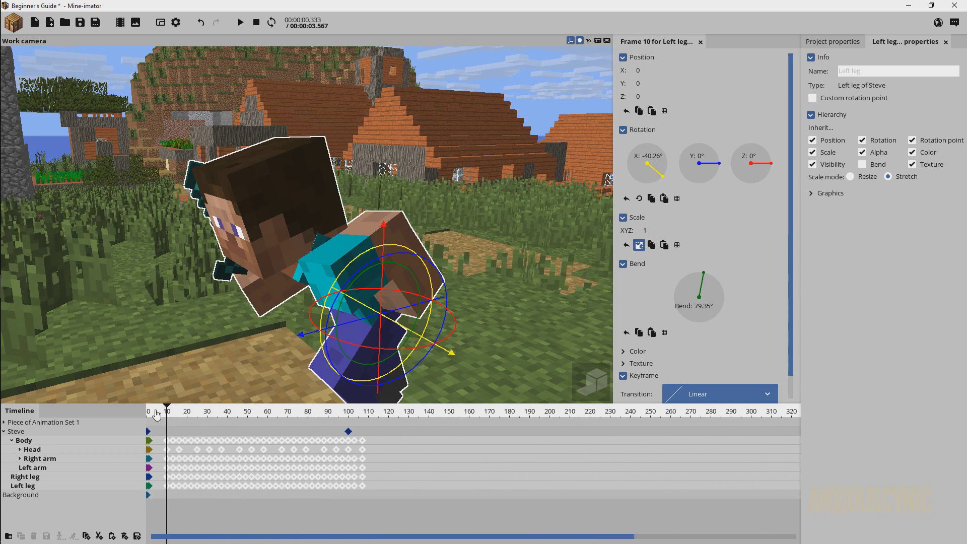
Step: Play back the slower transition into the run and move Steve's own keyframe from frame 100 to frame 107
{"action": "left_click_drag", "start_coordinate": [156, 414], "coordinate": [106, 414]}
{"action": "key", "text": "space"}
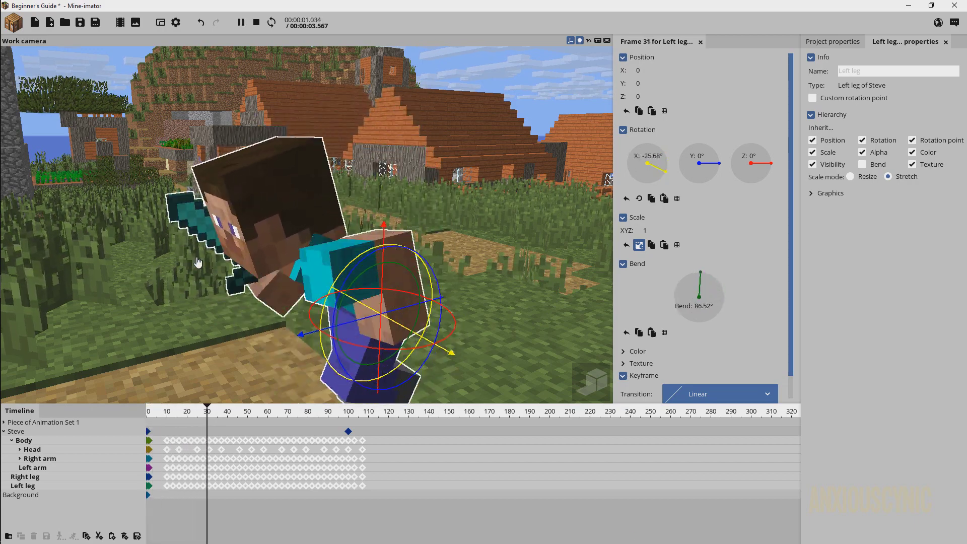
{"action": "key", "text": "space"}
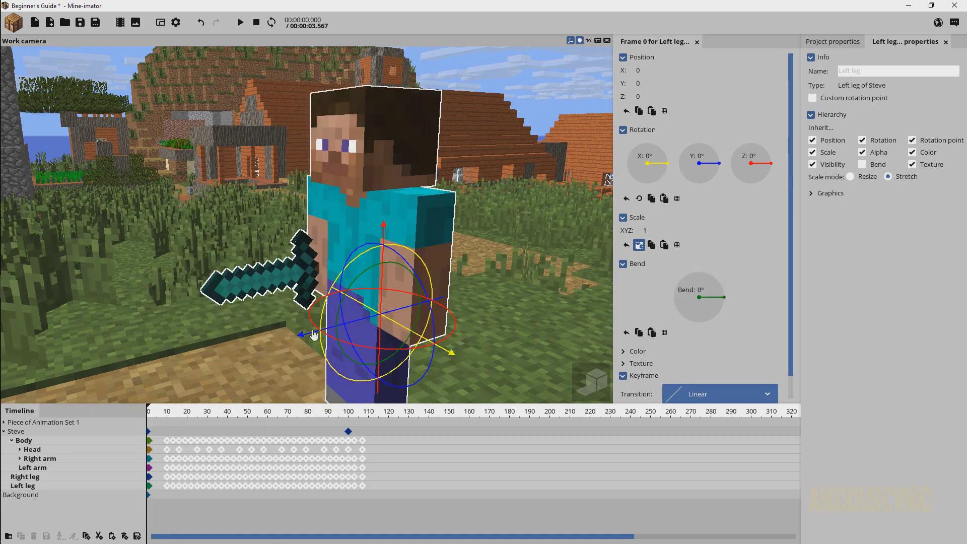
{"action": "left_click", "coordinate": [348, 432]}
{"action": "left_click", "coordinate": [363, 432]}
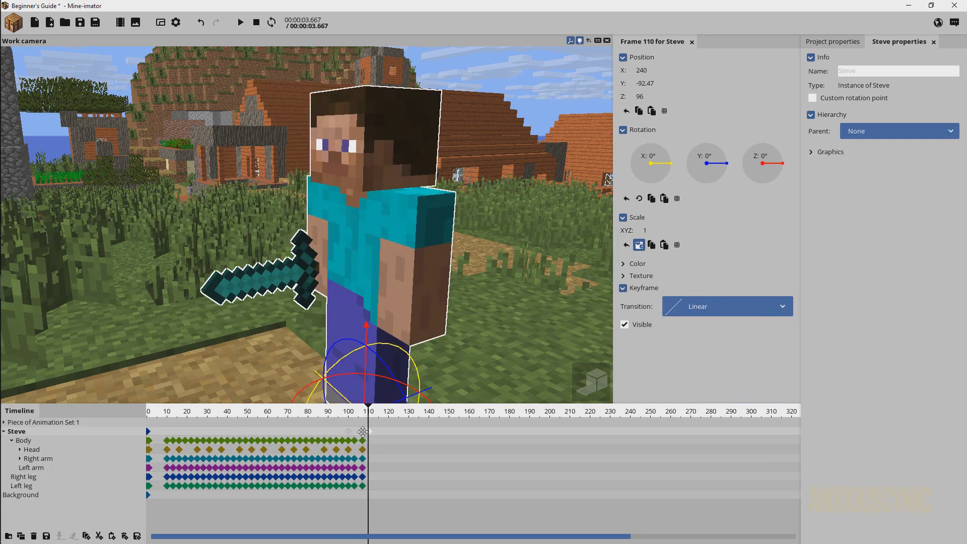
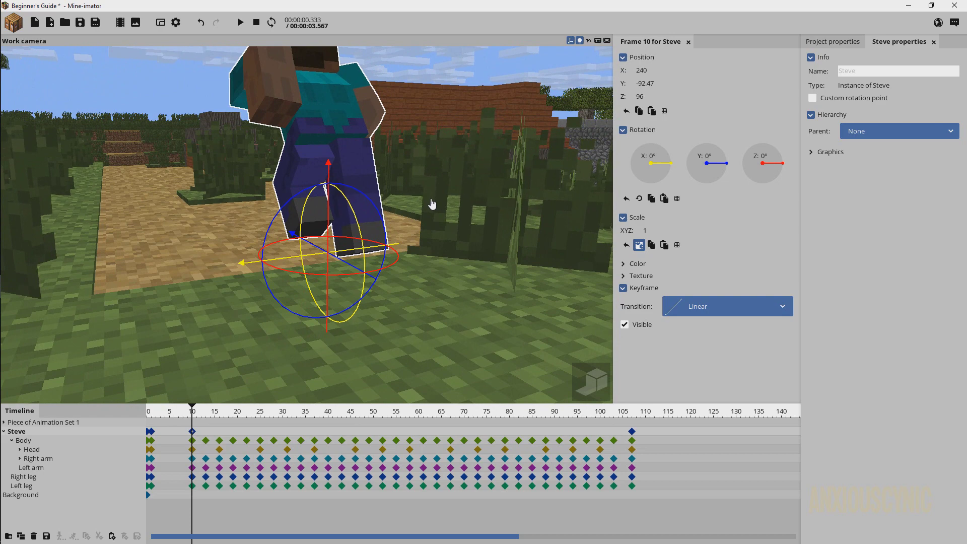
Step: Examine the position of Steve's feet on the ground at frames 10 and 1 from a low, close side view
{"action": "left_click_drag", "start_coordinate": [425, 205], "coordinate": [421, 167]}
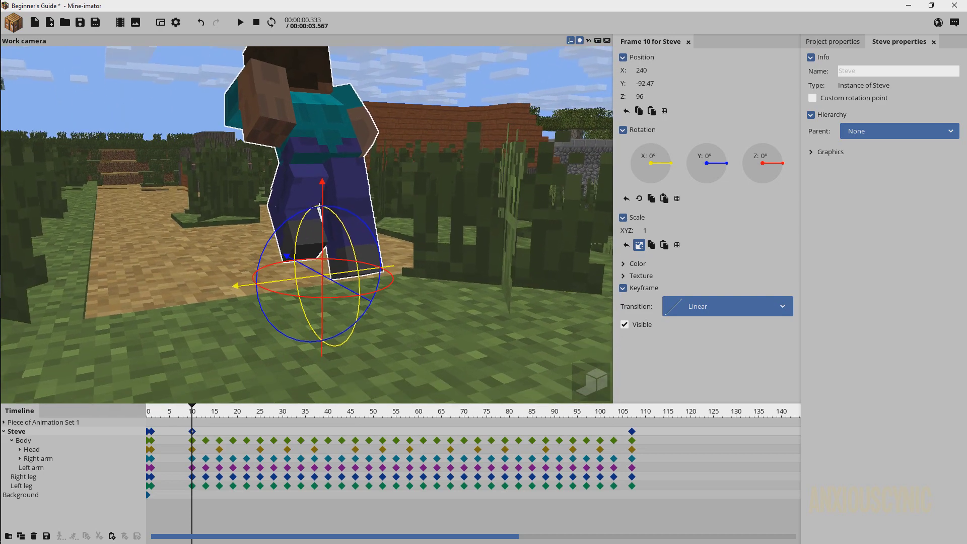
{"action": "scroll", "coordinate": [425, 205], "scroll_direction": "up", "scroll_amount": 3}
{"action": "left_click_drag", "start_coordinate": [438, 205], "coordinate": [277, 184]}
{"action": "right_click_drag", "start_coordinate": [307, 224], "coordinate": [484, 220]}
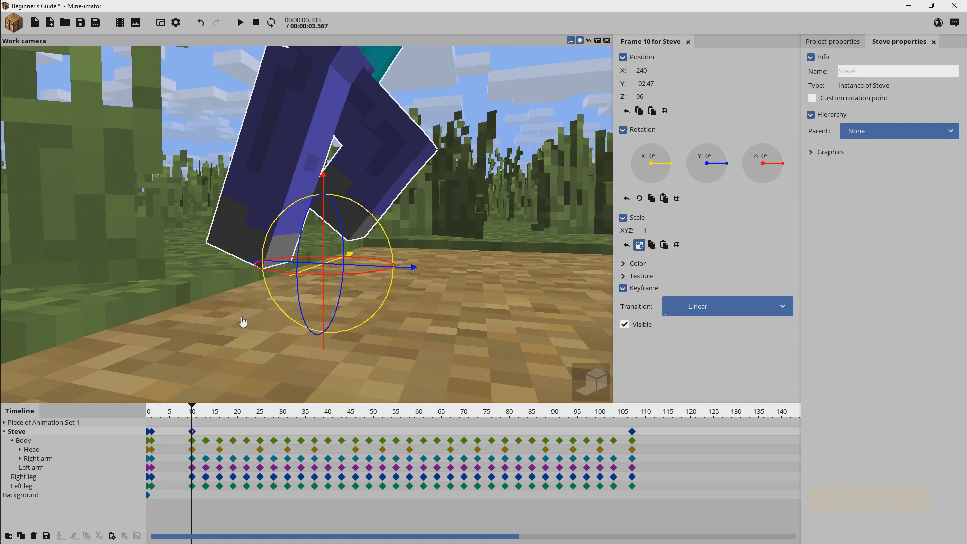
{"action": "left_click", "coordinate": [152, 433]}
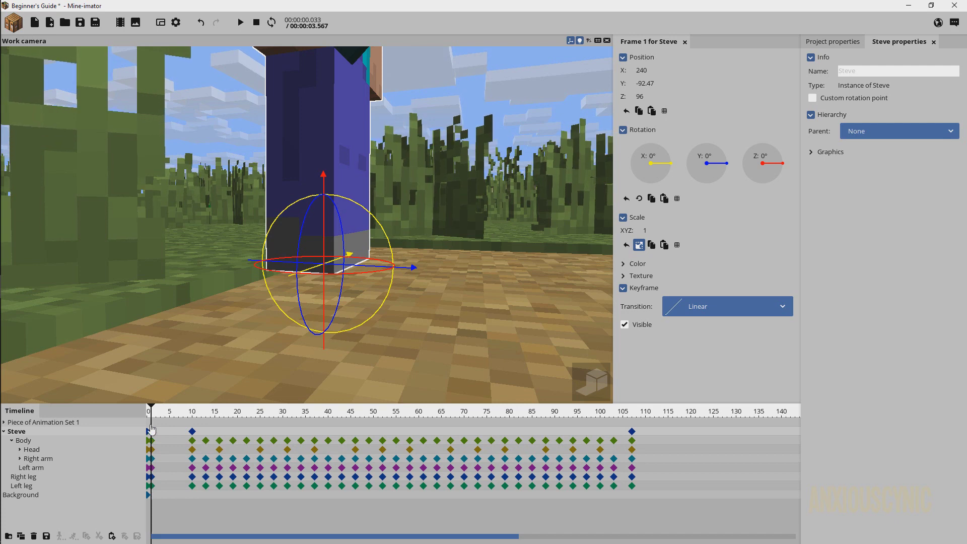
{"action": "mouse_move", "coordinate": [152, 414]}
{"action": "left_mouse_down"}
{"action": "mouse_move", "coordinate": [193, 414]}
{"action": "mouse_move", "coordinate": [154, 417]}
{"action": "left_mouse_up"}
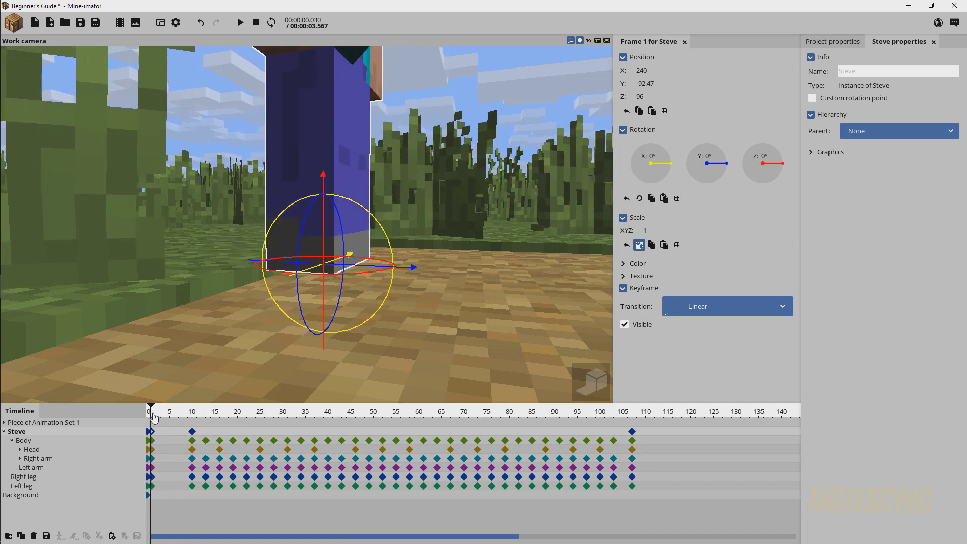
{"action": "left_click_drag", "start_coordinate": [424, 312], "coordinate": [456, 302]}
{"action": "scroll", "coordinate": [424, 312], "scroll_direction": "up", "scroll_amount": 4}
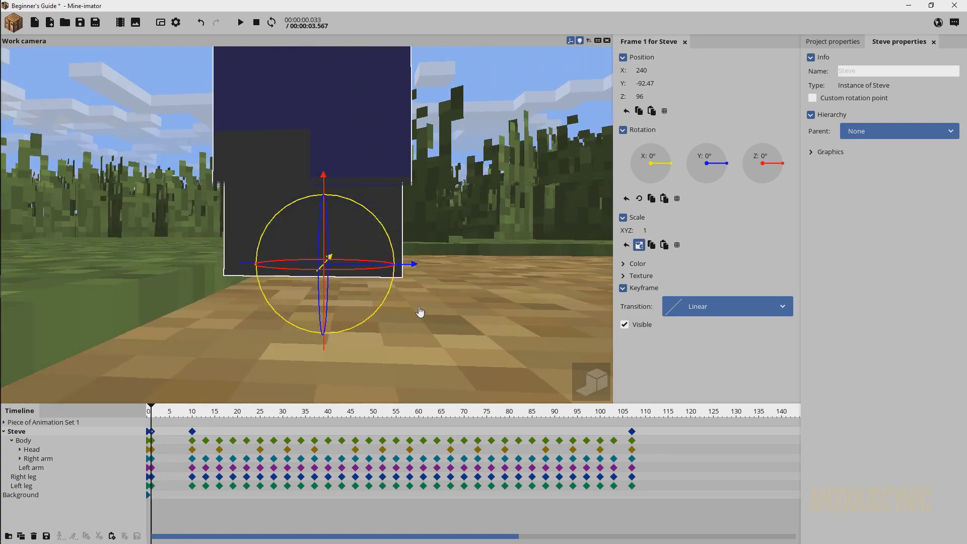
{"action": "middle_click_drag", "start_coordinate": [425, 313], "coordinate": [387, 301]}
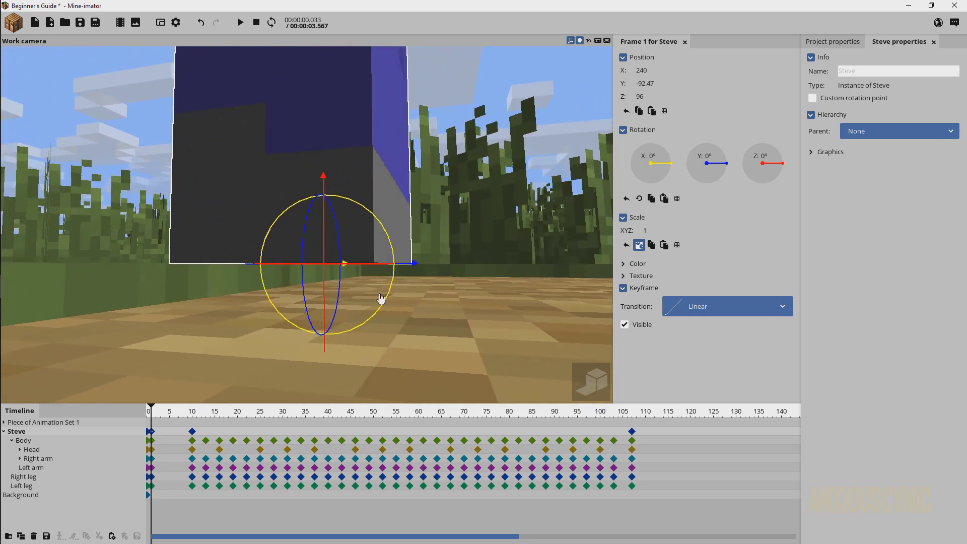
{"action": "middle_click_drag", "start_coordinate": [403, 350], "coordinate": [417, 384]}
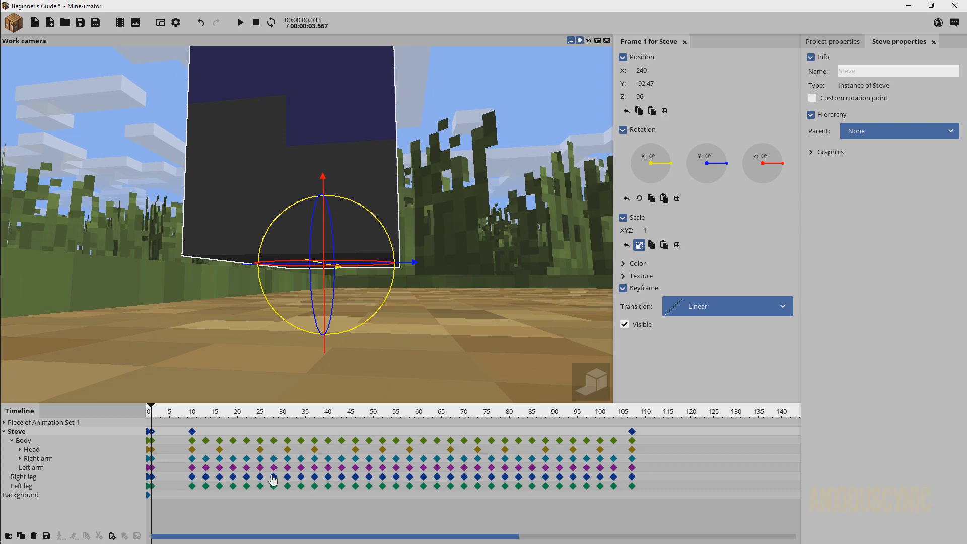
Step: Move Steve forward in his frame 10 keyframe to a Y position of about -88.11 and scrub from frame 1 to check foot placement
{"action": "left_click", "coordinate": [193, 432]}
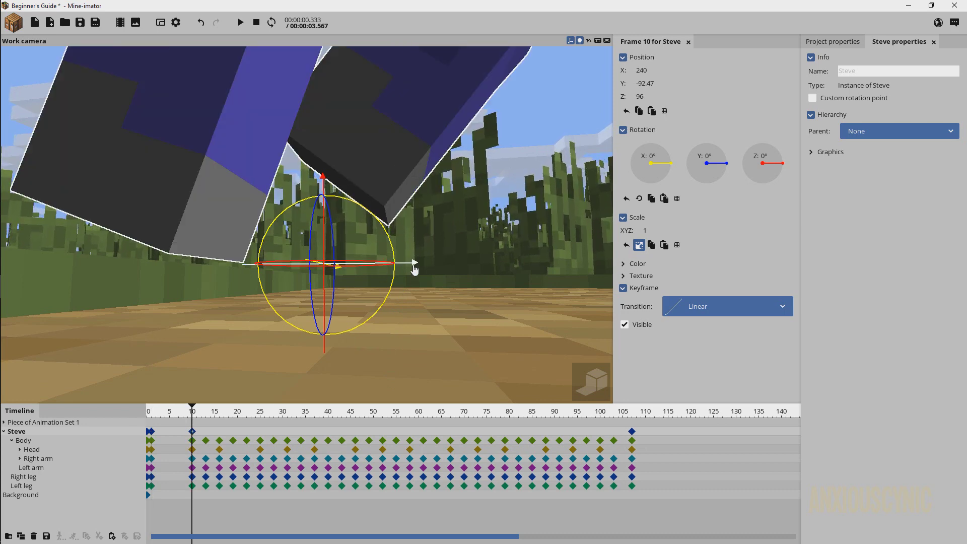
{"action": "left_click_drag", "start_coordinate": [414, 269], "coordinate": [585, 298]}
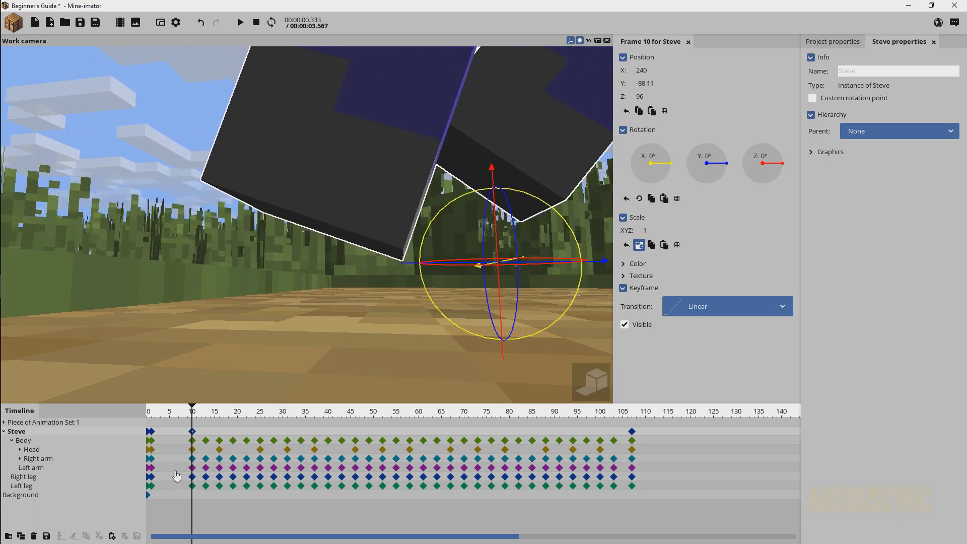
{"action": "left_click", "coordinate": [152, 414]}
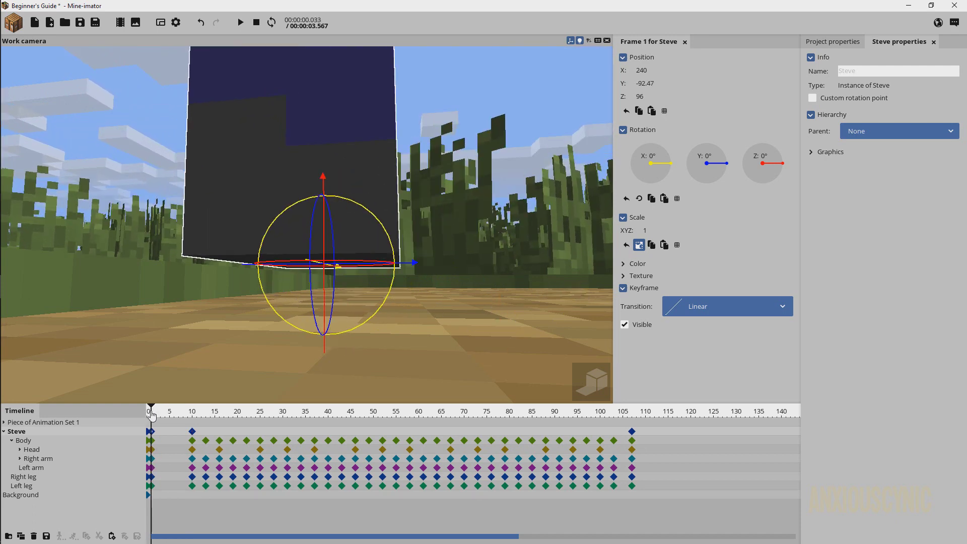
{"action": "left_click", "coordinate": [162, 415]}
{"action": "left_click_drag", "start_coordinate": [163, 421], "coordinate": [189, 428]}
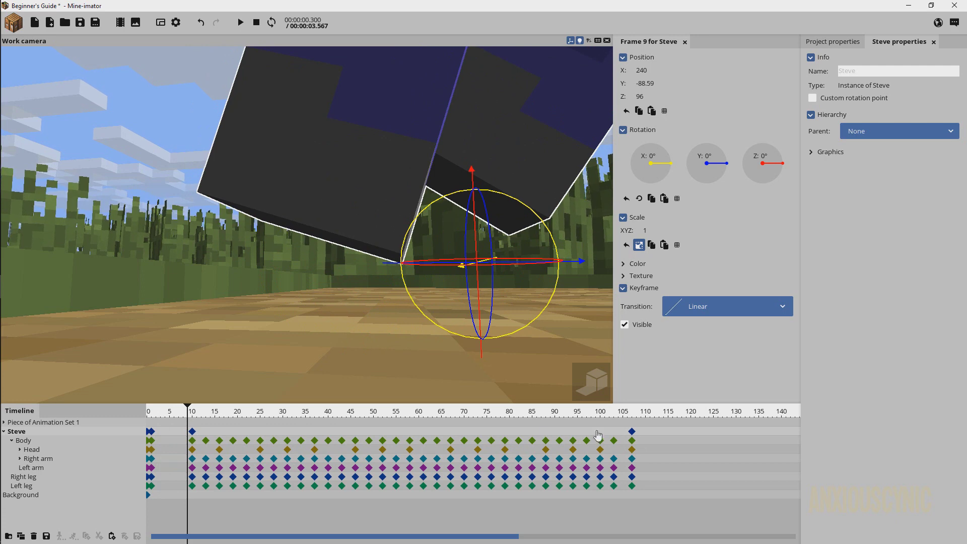
Step: Replay the start of Steve's run several times from frame 0 in a wider view showing his whole body from the side
{"action": "left_click", "coordinate": [194, 433]}
{"action": "right_click_drag", "start_coordinate": [445, 242], "coordinate": [485, 214]}
{"action": "left_click_drag", "start_coordinate": [442, 236], "coordinate": [443, 285]}
{"action": "scroll", "coordinate": [443, 235], "scroll_direction": "down", "scroll_amount": 7}
{"action": "right_click_drag", "start_coordinate": [437, 187], "coordinate": [438, 193]}
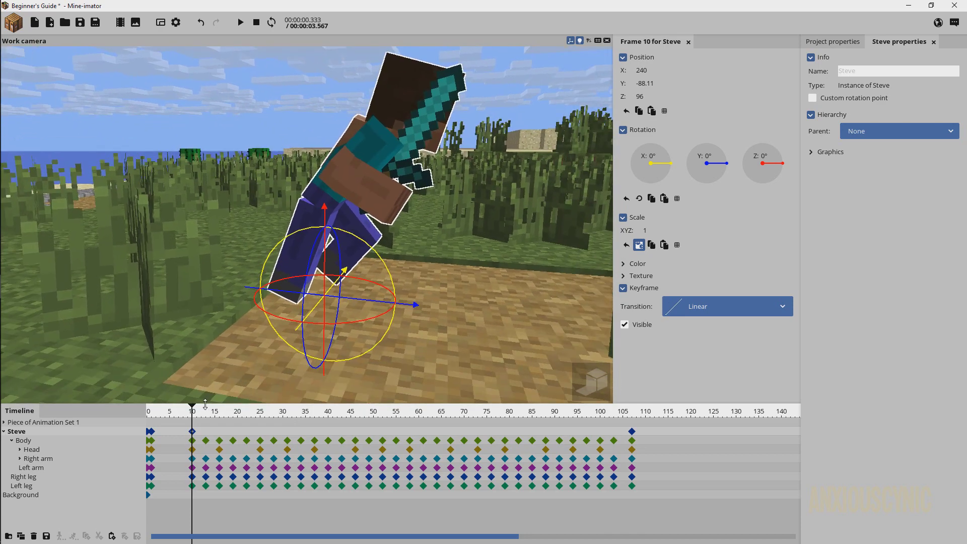
{"action": "left_click_drag", "start_coordinate": [193, 412], "coordinate": [143, 414]}
{"action": "key", "text": "space"}
{"action": "key", "text": "Return"}
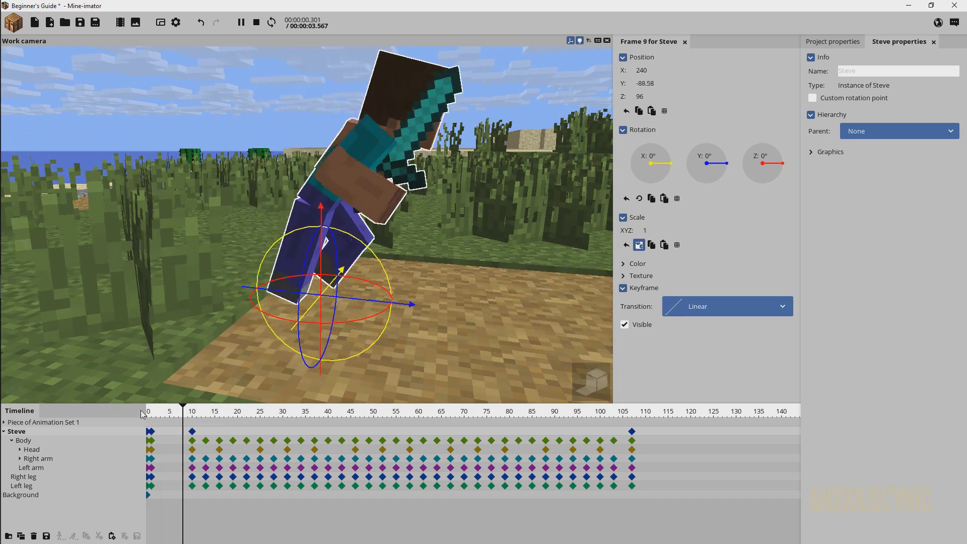
{"action": "key", "text": "Return"}
{"action": "key", "text": "Return"}
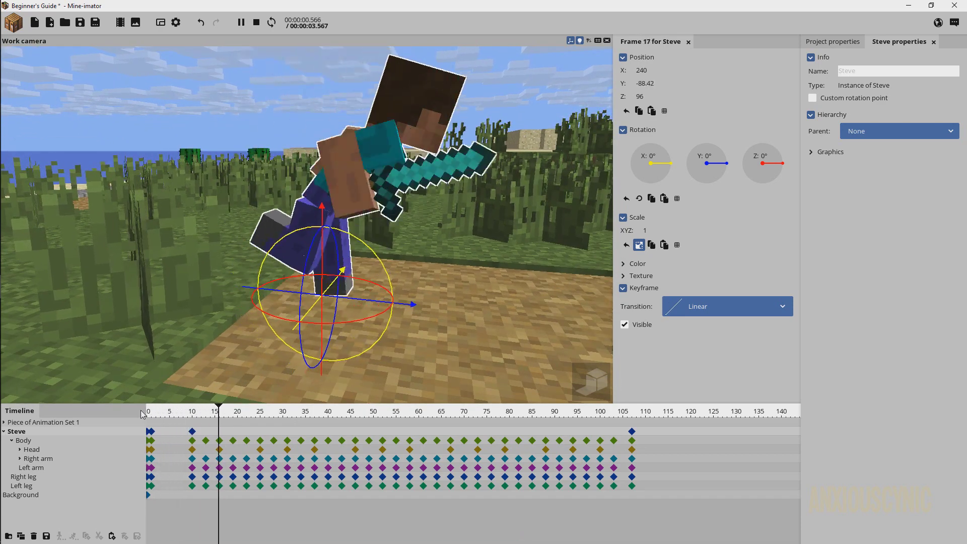
{"action": "left_click", "coordinate": [143, 414]}
{"action": "left_click", "coordinate": [143, 414]}
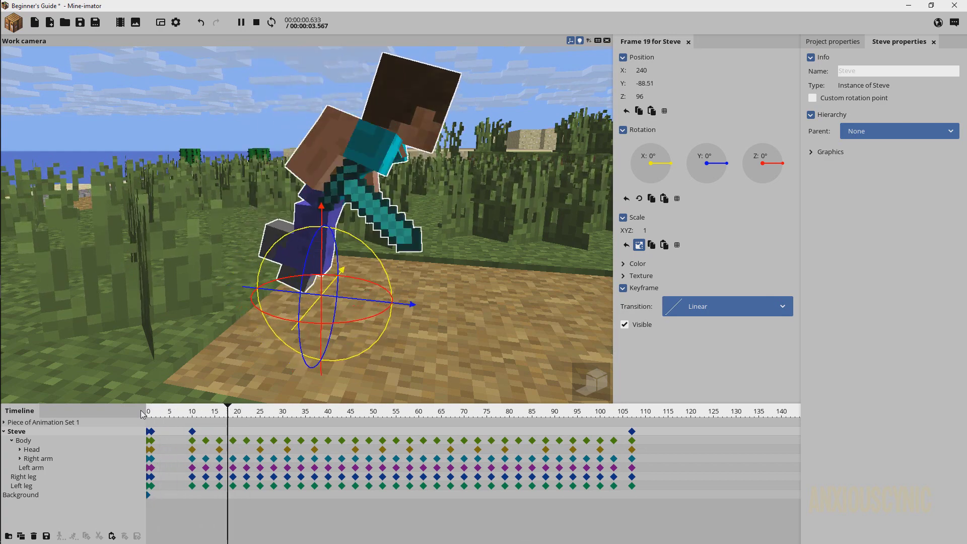
{"action": "left_click", "coordinate": [142, 414]}
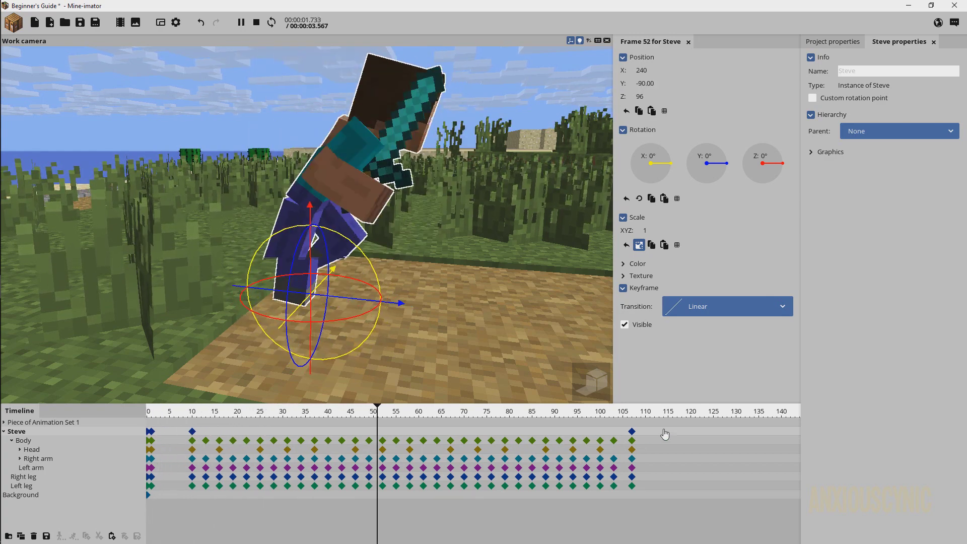
{"action": "key", "text": "space"}
Step: Move Steve forward along the dirt path in his keyframe at frame 107
{"action": "left_click", "coordinate": [632, 432]}
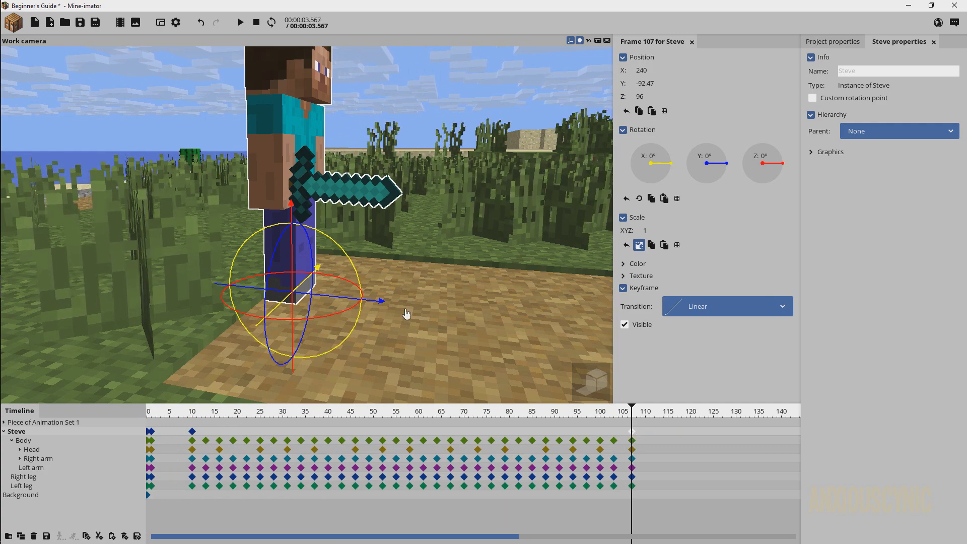
{"action": "right_click_drag", "start_coordinate": [418, 261], "coordinate": [414, 246]}
{"action": "left_click_drag", "start_coordinate": [233, 230], "coordinate": [238, 233]}
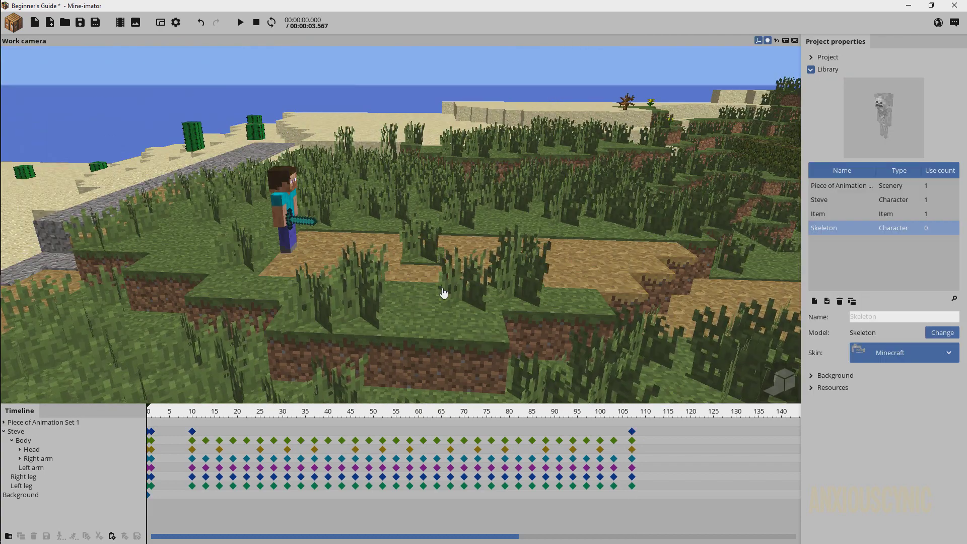
Step: Play back Steve's run along the path from a distant side view to judge its speed
{"action": "key", "text": "space"}
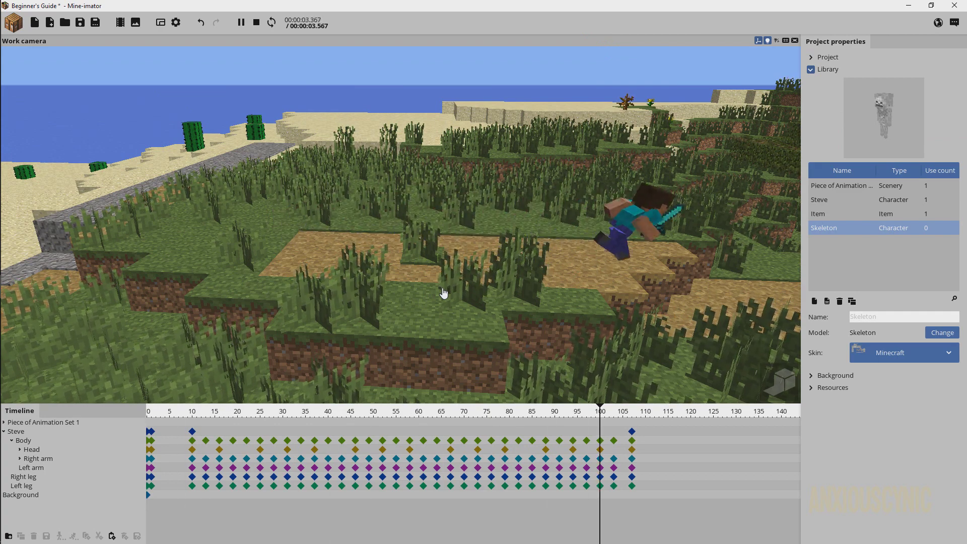
{"action": "key", "text": "space"}
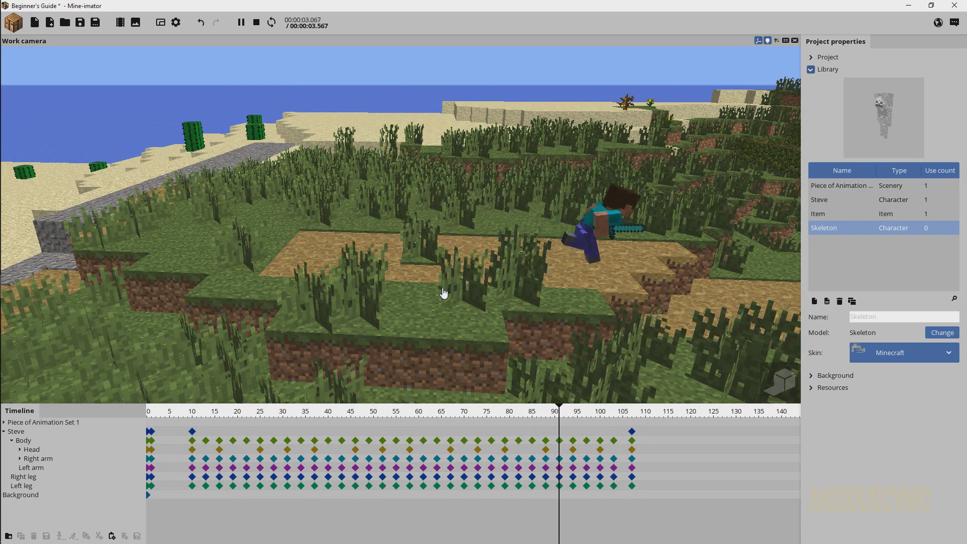
{"action": "key", "text": "space"}
{"action": "key", "text": "space"}
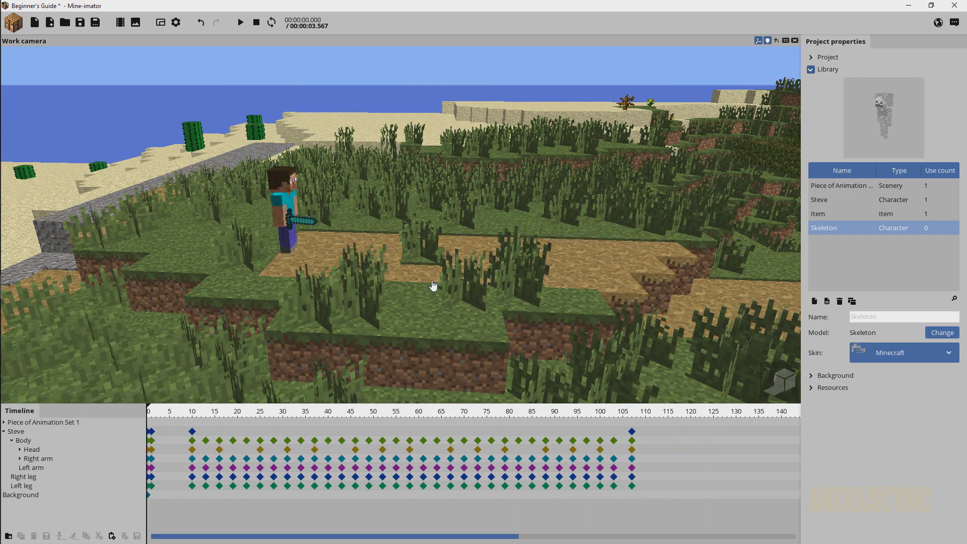
Step: Move Steve farther forward at frame 107 to a Y position of about 204 and preview the faster run
{"action": "right_click_drag", "start_coordinate": [410, 281], "coordinate": [390, 262]}
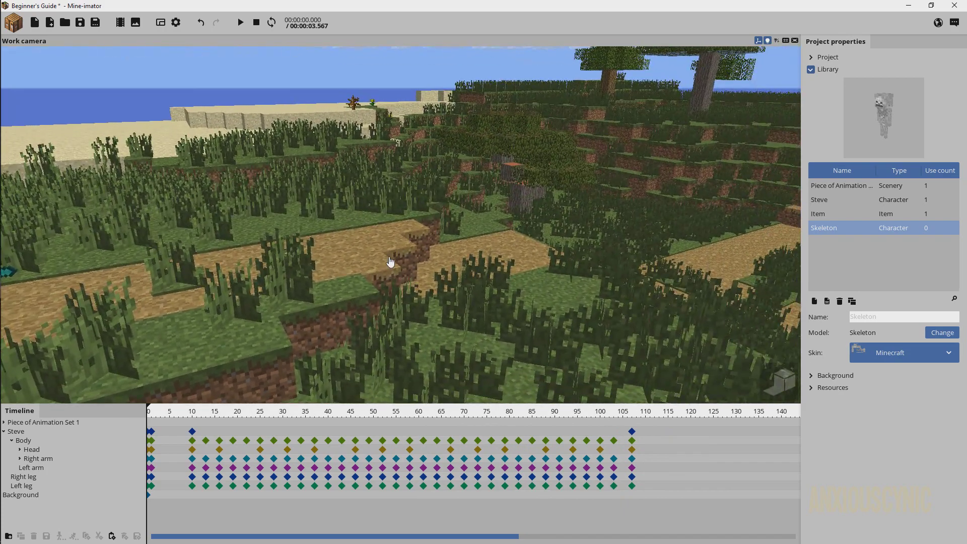
{"action": "left_click_drag", "start_coordinate": [540, 260], "coordinate": [562, 272]}
{"action": "scroll", "coordinate": [570, 367], "scroll_direction": "down", "scroll_amount": 3}
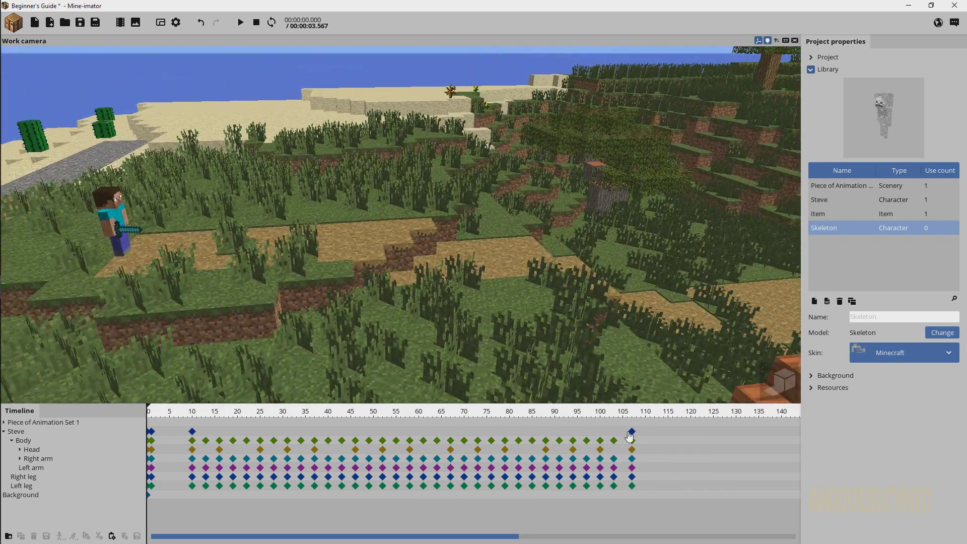
{"action": "left_click", "coordinate": [635, 432]}
{"action": "left_click_drag", "start_coordinate": [632, 434], "coordinate": [628, 434]}
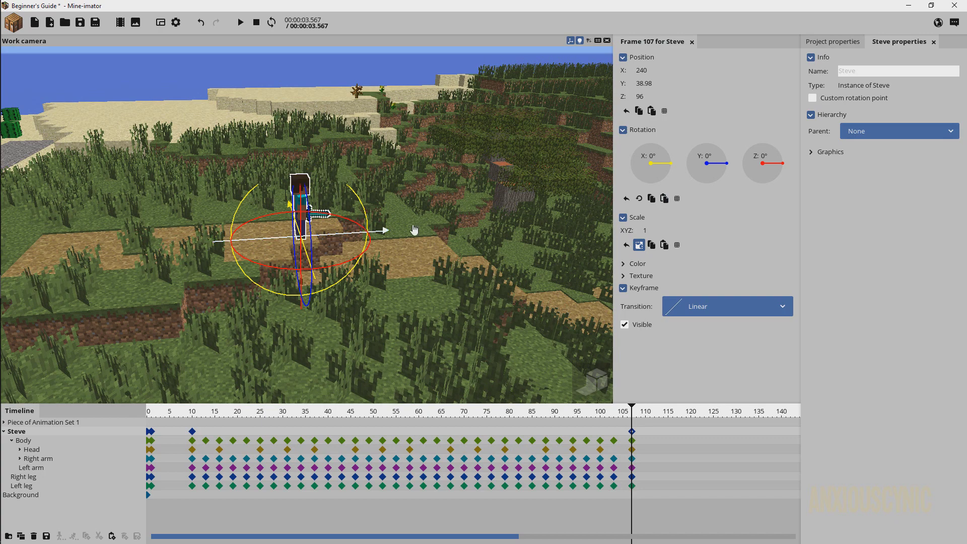
{"action": "left_click_drag", "start_coordinate": [577, 196], "coordinate": [593, 195]}
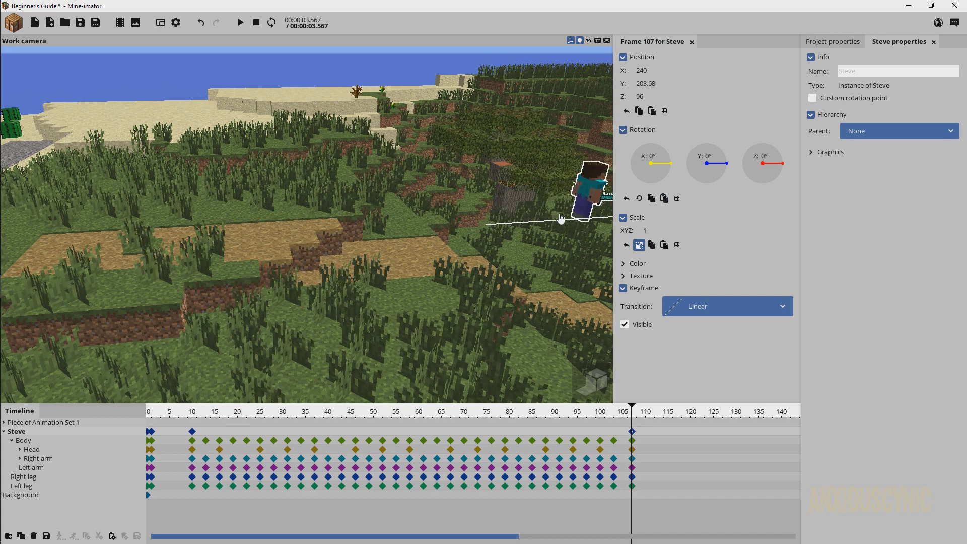
{"action": "key", "text": "space"}
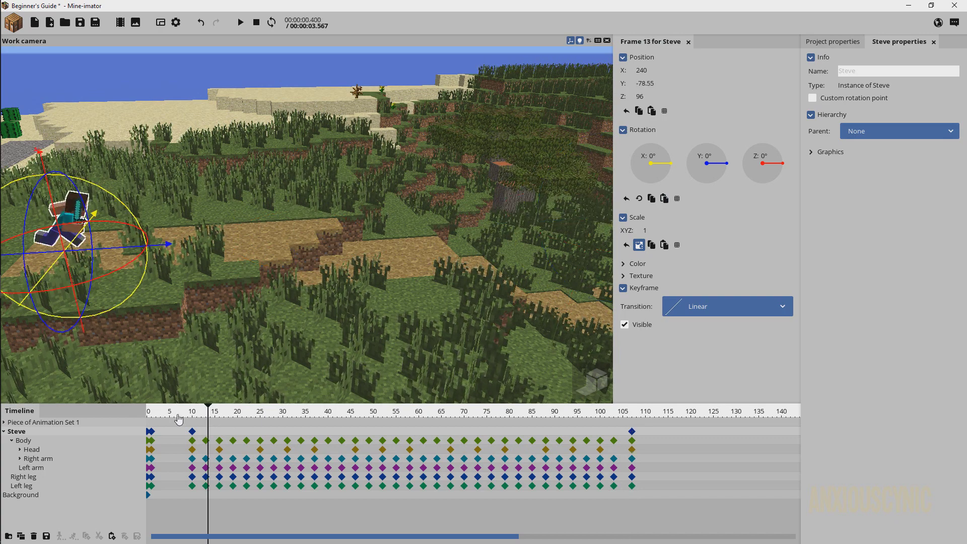
{"action": "left_click", "coordinate": [180, 409]}
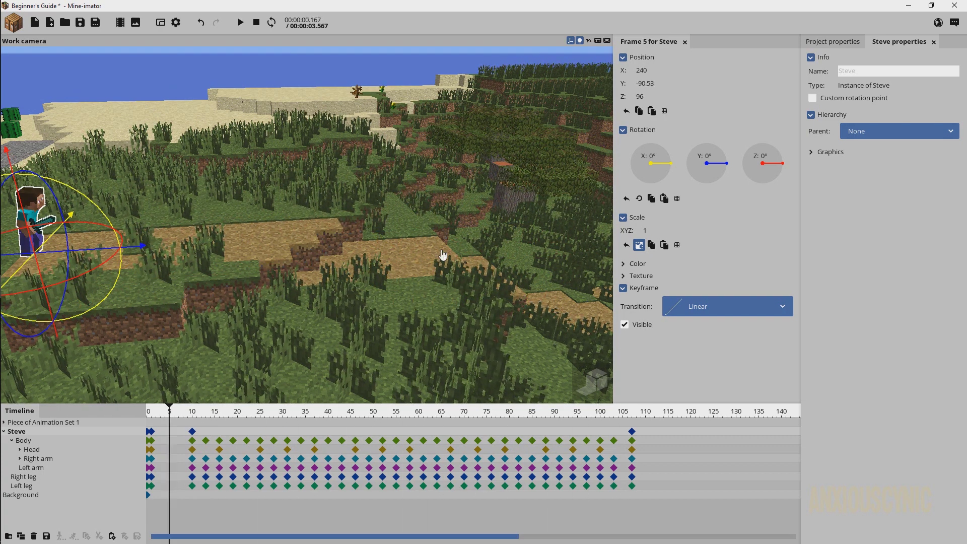
Step: Move Steve back along the path at frame 107 to a Y position of about 39 and preview the slower run from frame 0
{"action": "left_click_drag", "start_coordinate": [398, 262], "coordinate": [407, 255]}
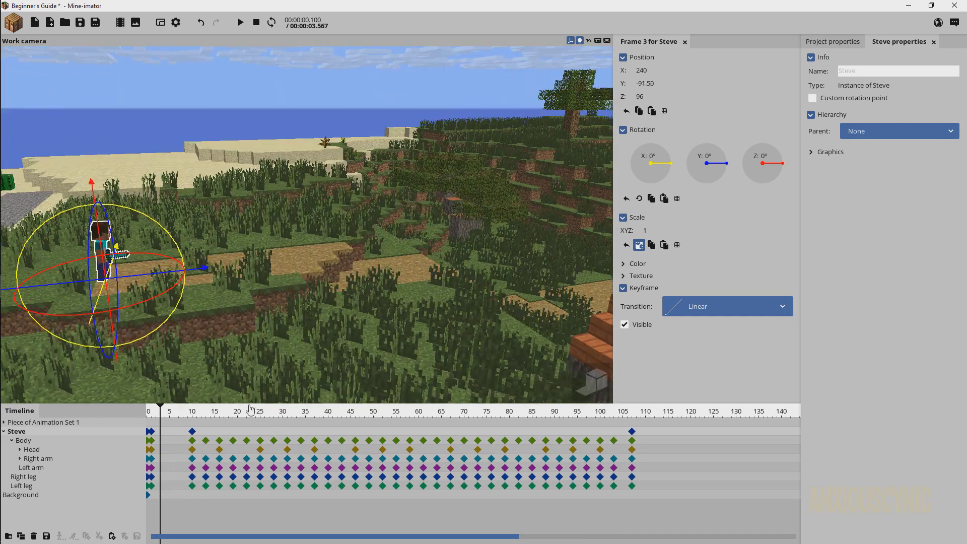
{"action": "key", "text": "space"}
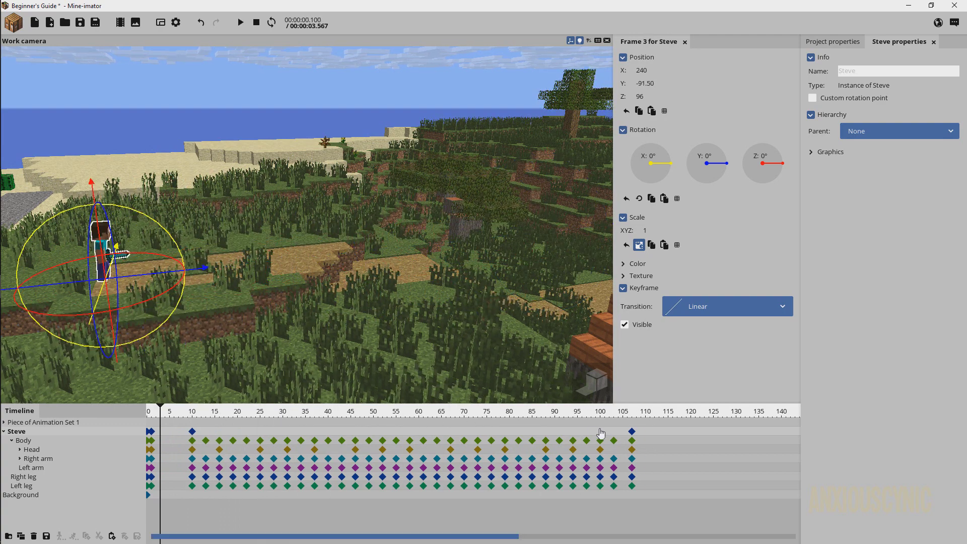
{"action": "left_click", "coordinate": [631, 432]}
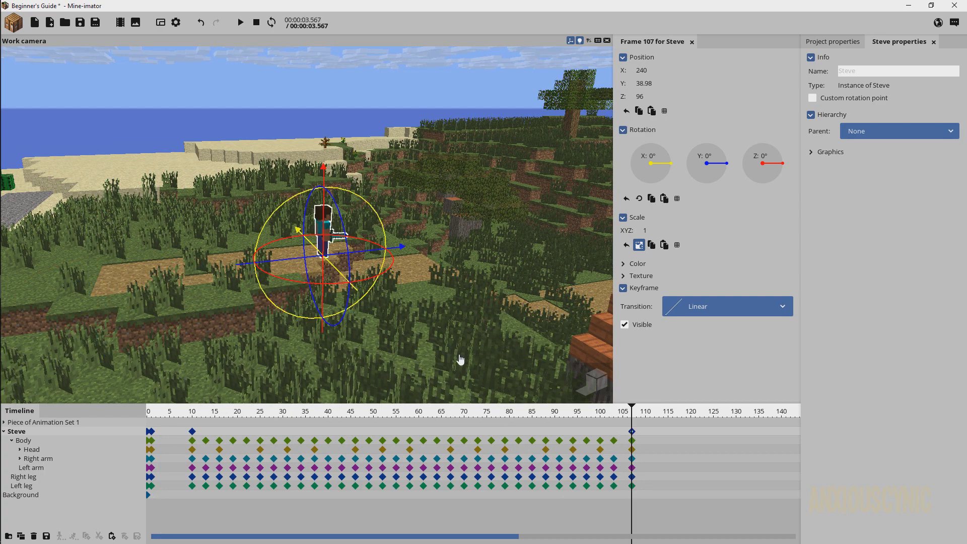
{"action": "left_click_drag", "start_coordinate": [173, 412], "coordinate": [150, 412]}
{"action": "key", "text": "space"}
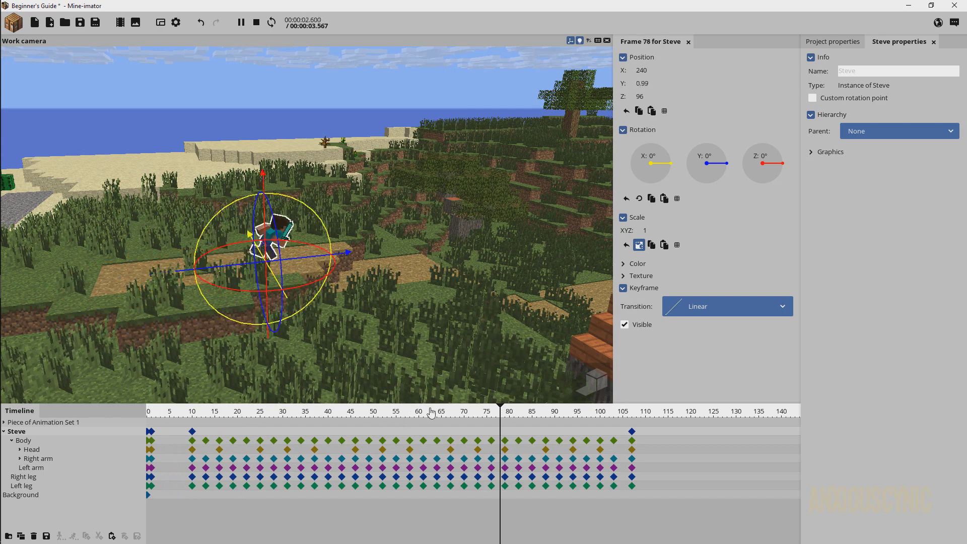
{"action": "key", "text": "space"}
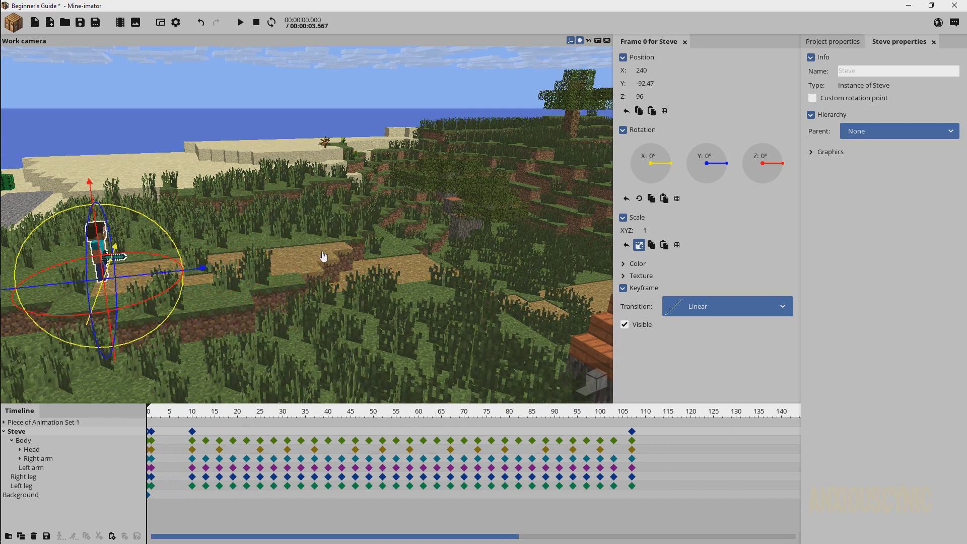
Step: Shift Steve's final position keyframe from frame 107 to frame 55 and play back the run from the start
{"action": "left_click", "coordinate": [632, 435]}
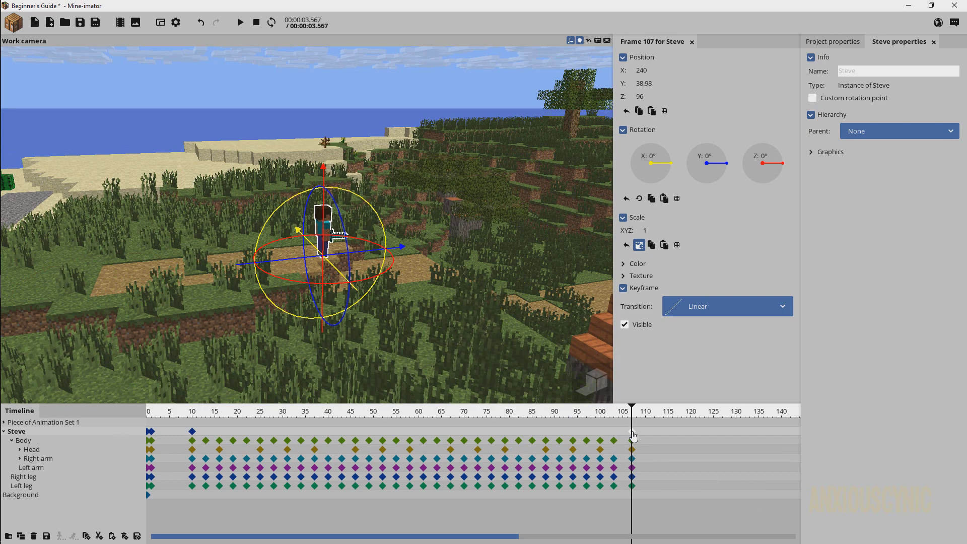
{"action": "left_click_drag", "start_coordinate": [633, 431], "coordinate": [415, 431]}
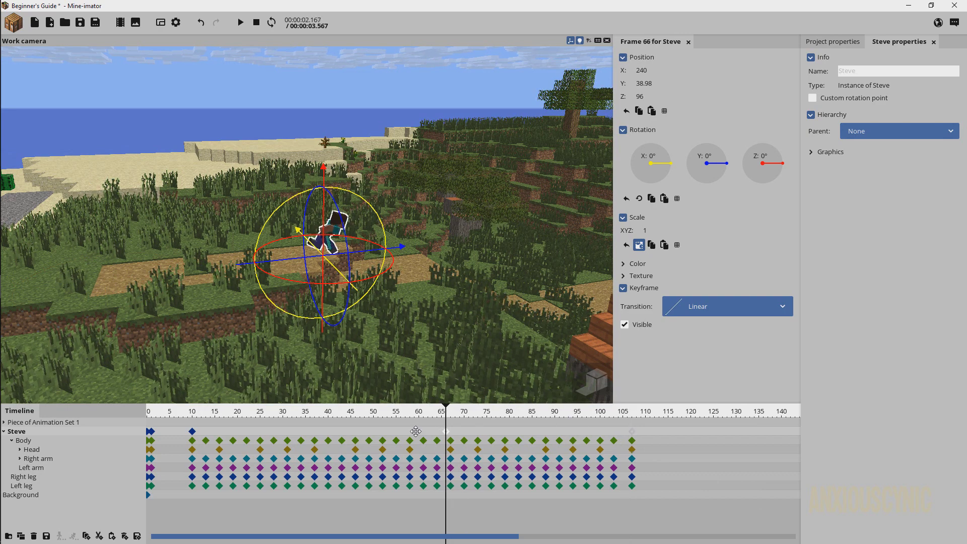
{"action": "left_click", "coordinate": [192, 432]}
{"action": "left_click_drag", "start_coordinate": [200, 415], "coordinate": [149, 424]}
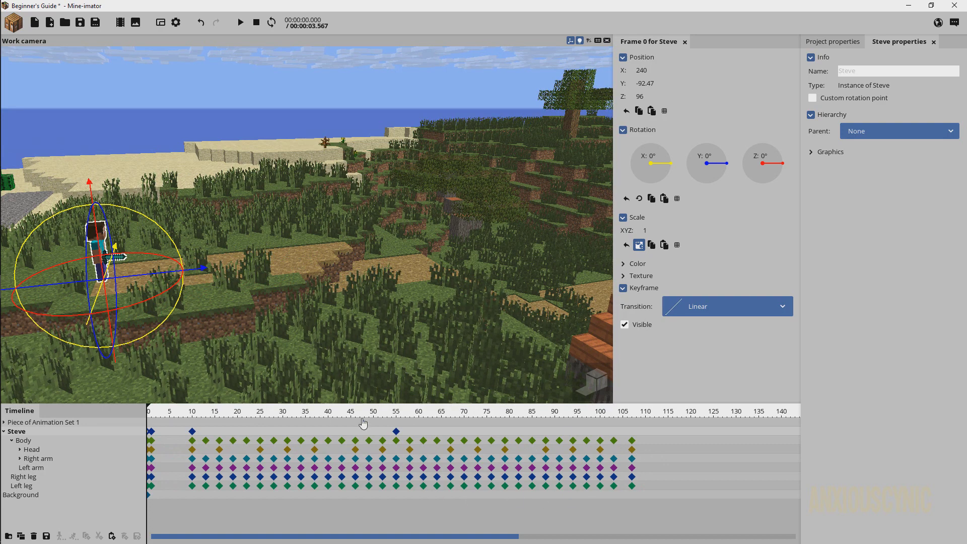
{"action": "key", "text": "space"}
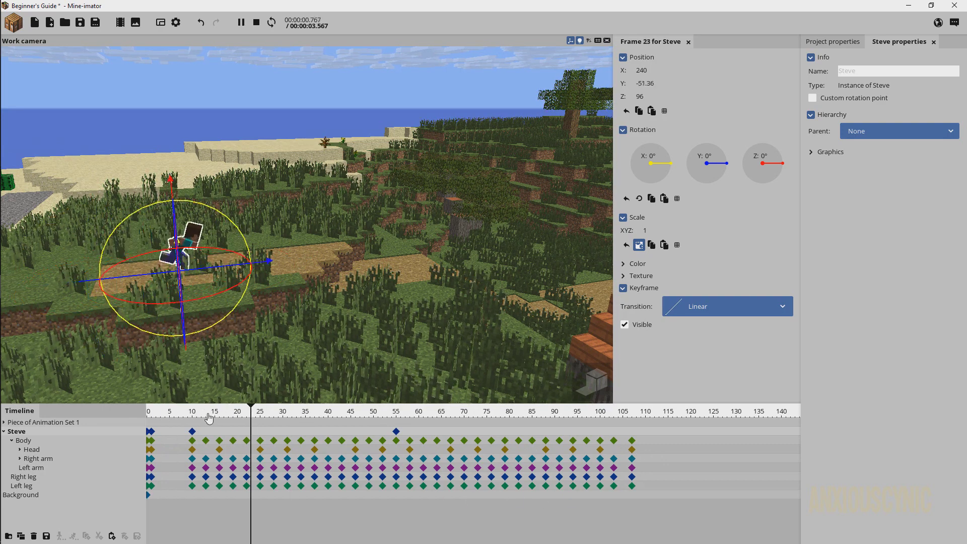
{"action": "key", "text": "Return"}
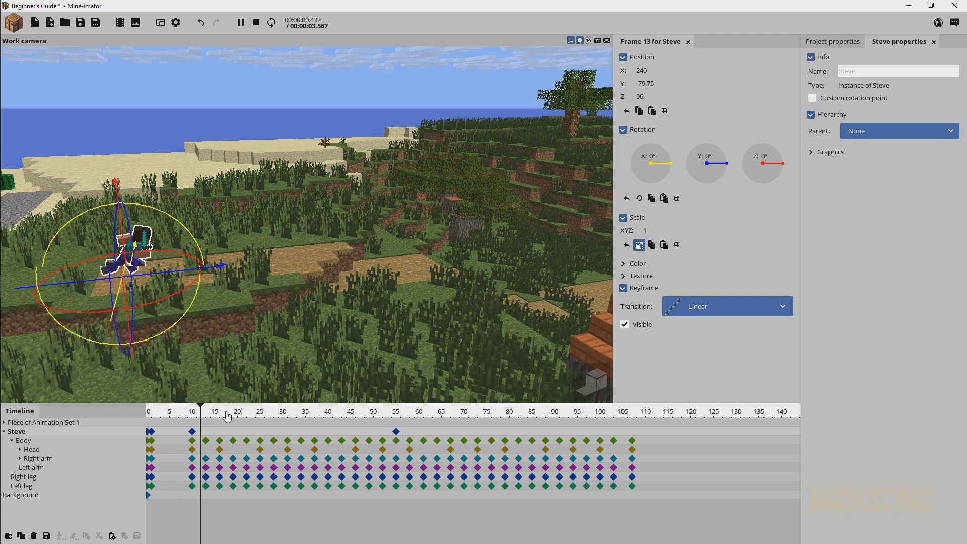
{"action": "key", "text": "Return"}
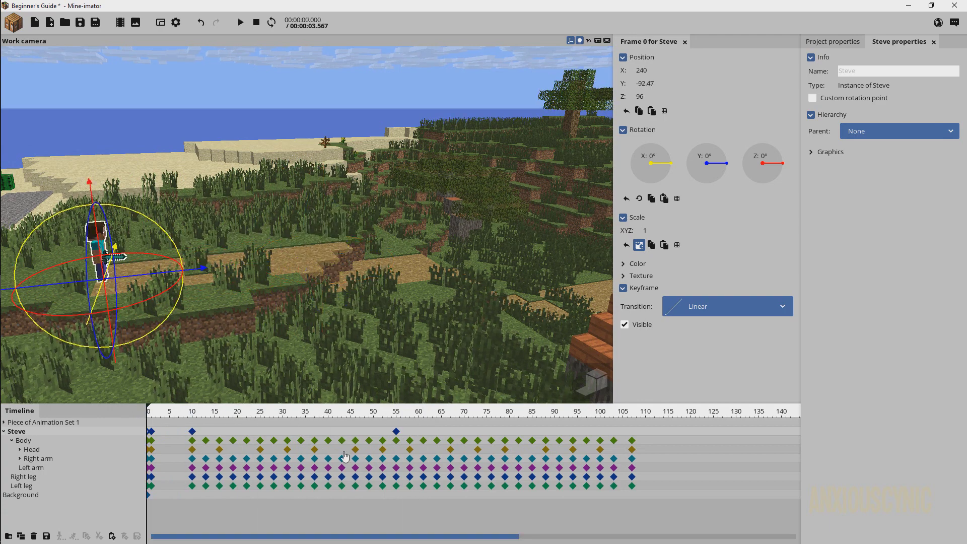
Step: Try Steve's final position keyframe at frame 65 and replay the start of the run
{"action": "left_click", "coordinate": [396, 432]}
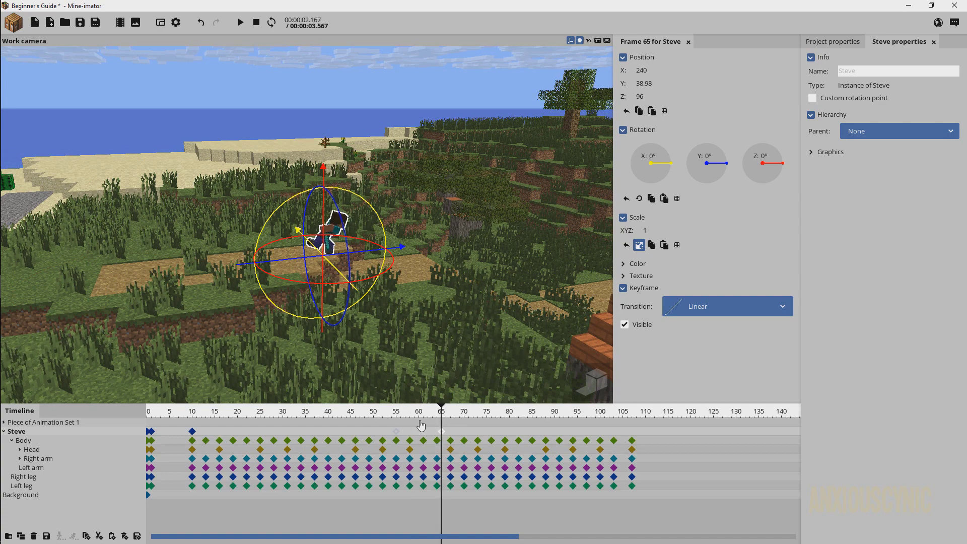
{"action": "left_click_drag", "start_coordinate": [274, 406], "coordinate": [150, 406]}
{"action": "key", "text": "space"}
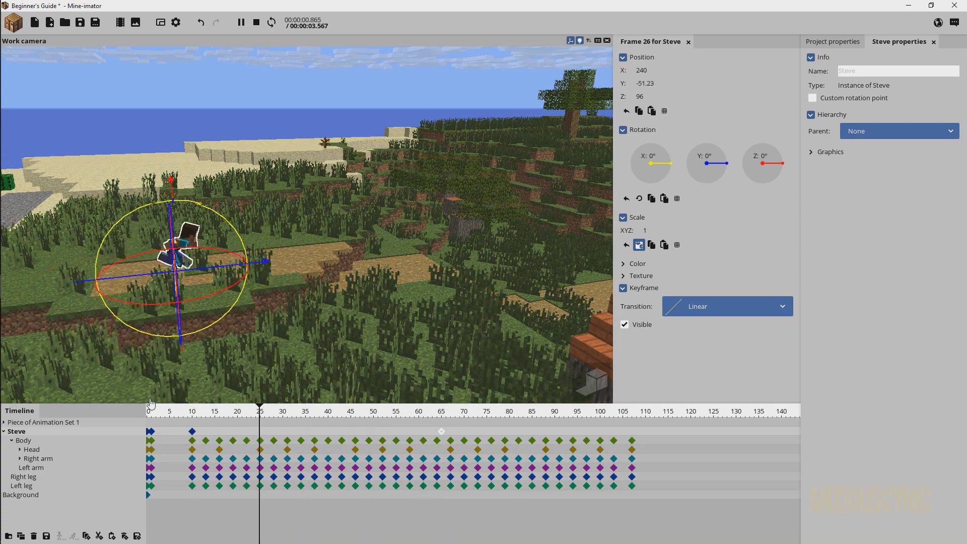
{"action": "key", "text": "space"}
{"action": "key", "text": "space"}
{"action": "key", "text": "space"}
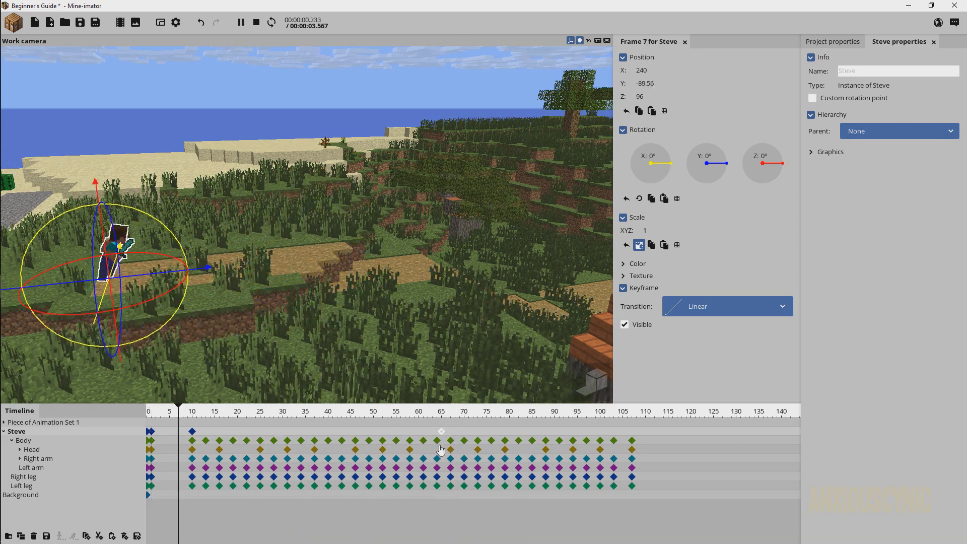
Step: Put Steve's final position keyframe back at frame 55 and preview the run from both a distant and a close side view
{"action": "left_click_drag", "start_coordinate": [441, 432], "coordinate": [407, 433]}
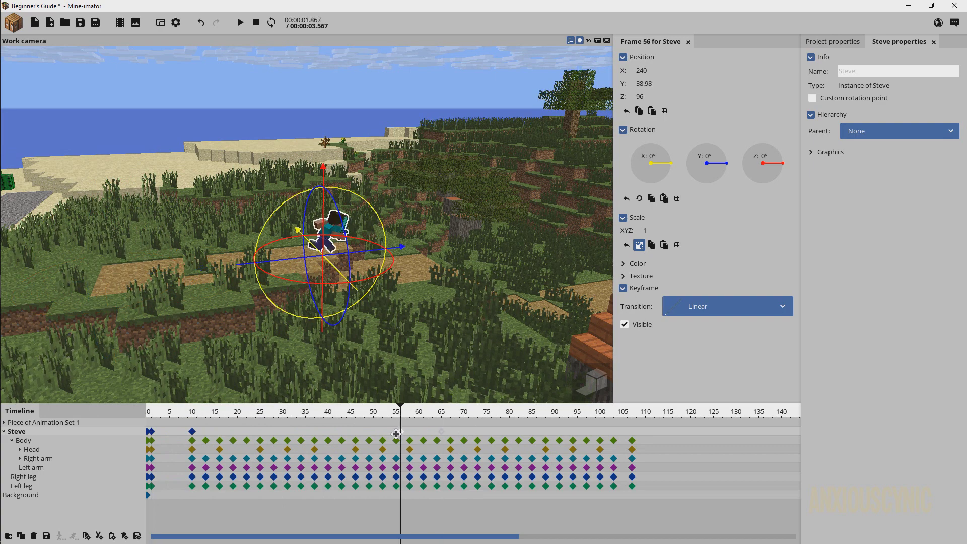
{"action": "left_click_drag", "start_coordinate": [206, 414], "coordinate": [124, 408]}
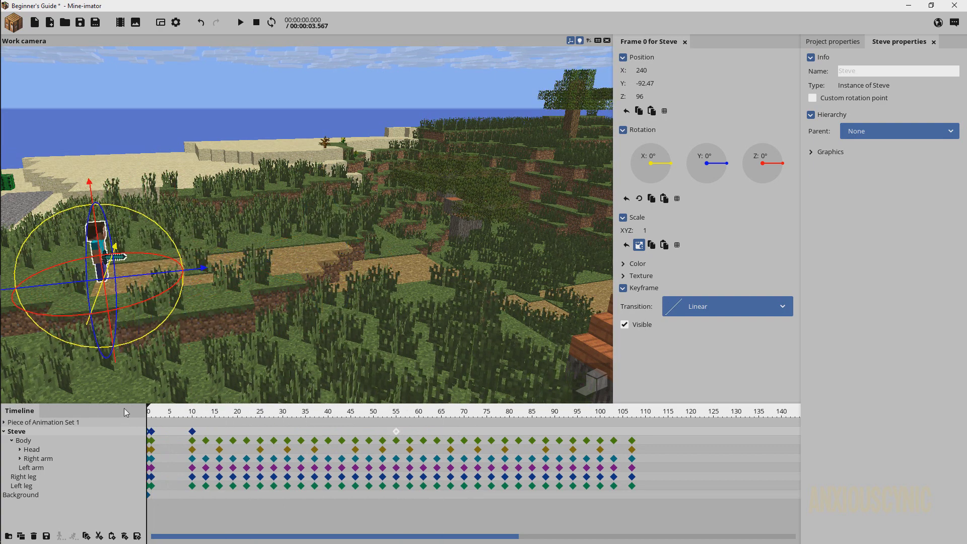
{"action": "key", "text": "space"}
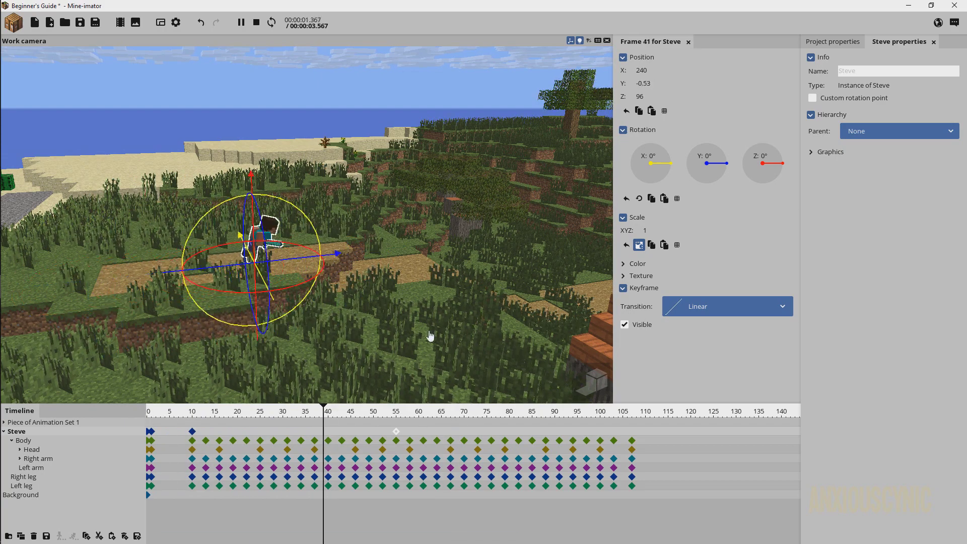
{"action": "key", "text": "space"}
{"action": "left_click_drag", "start_coordinate": [430, 337], "coordinate": [431, 313]}
{"action": "scroll", "coordinate": [451, 303], "scroll_direction": "up", "scroll_amount": 3}
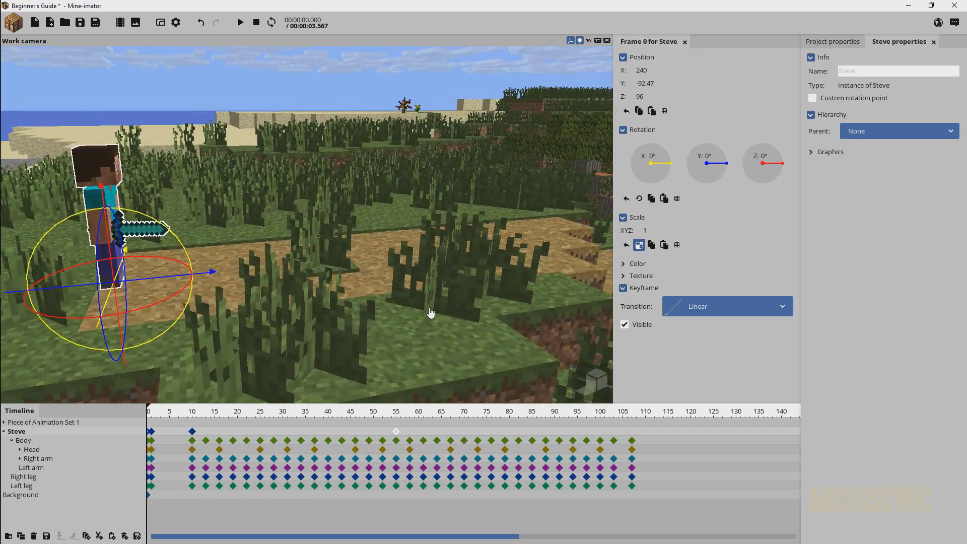
{"action": "key", "text": "space"}
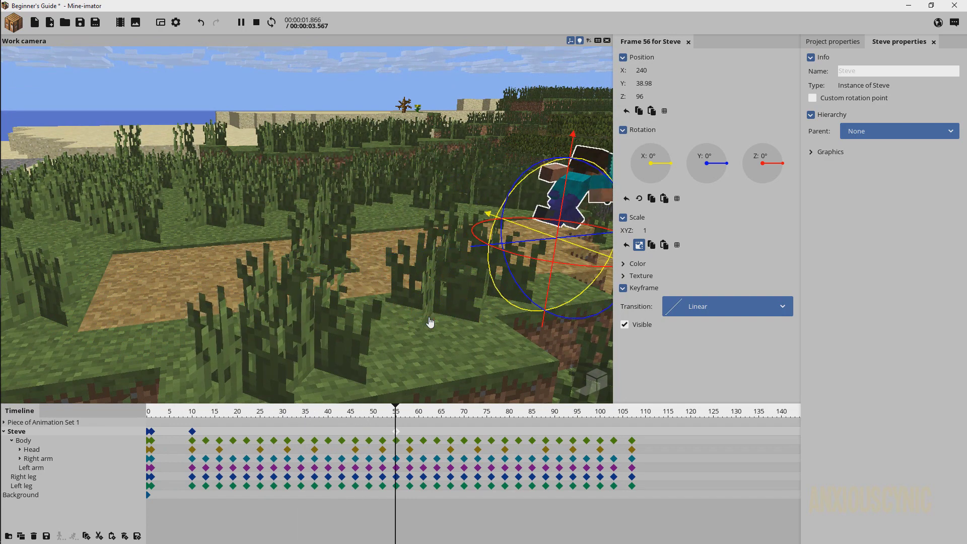
{"action": "key", "text": "space"}
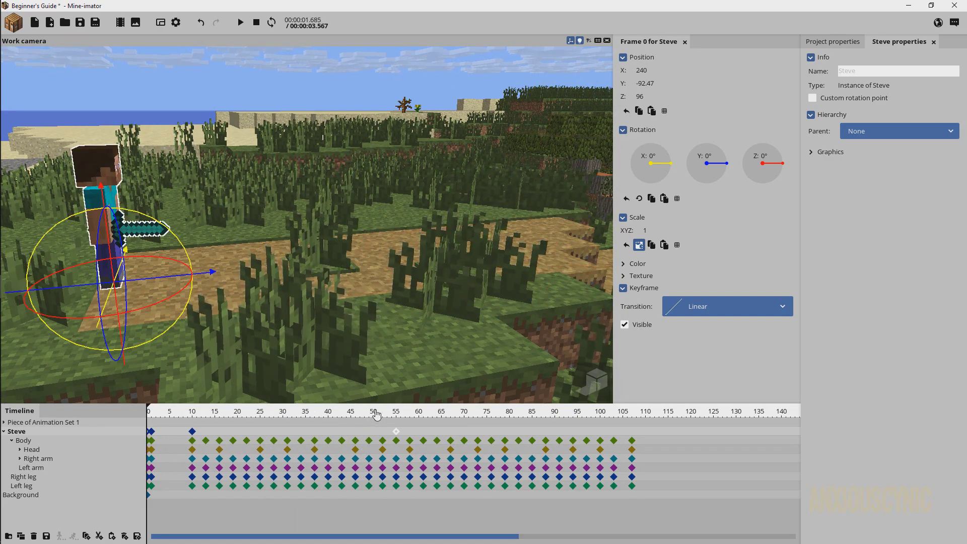
Step: Delete the body, head, arm and leg keyframes from frame 55 through 103, keeping Steve's own keyframe at 55
{"action": "left_click_drag", "start_coordinate": [377, 414], "coordinate": [396, 414]}
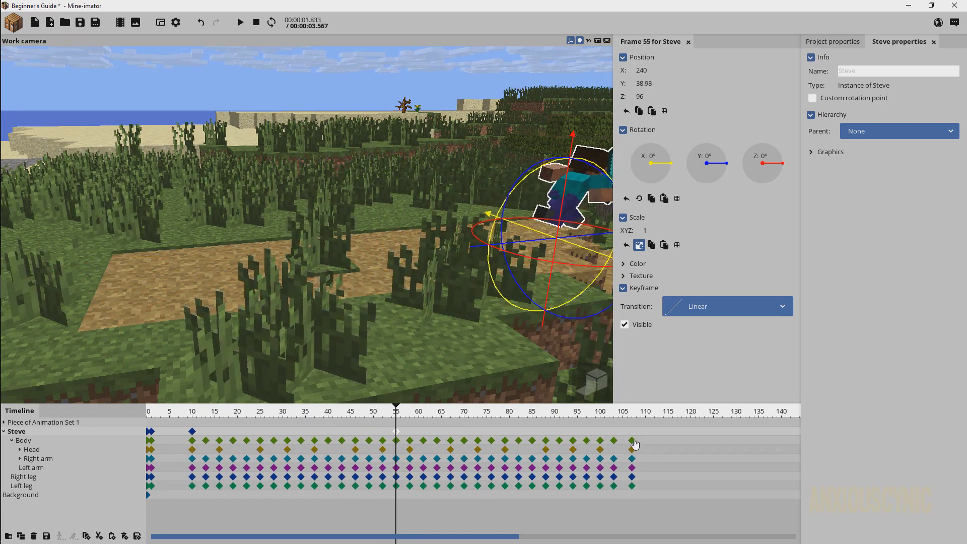
{"action": "left_click_drag", "start_coordinate": [624, 436], "coordinate": [399, 504]}
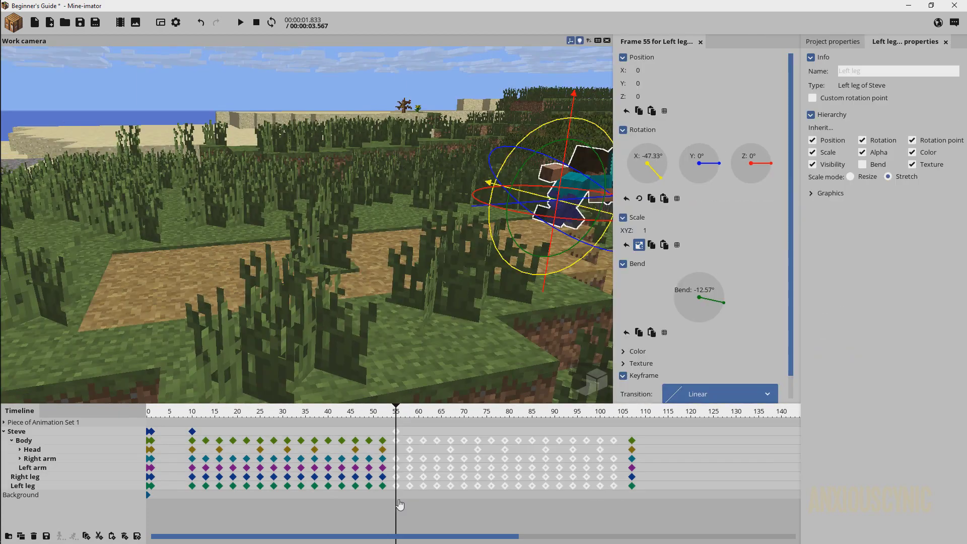
{"action": "left_click", "coordinate": [397, 433], "text": "shift"}
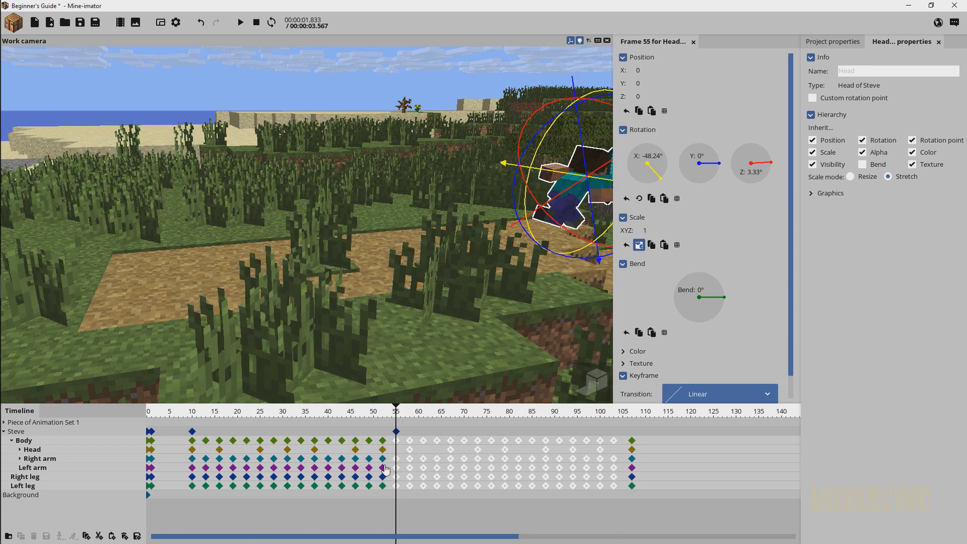
{"action": "key", "text": "Delete"}
Step: Move the final standing-pose keyframes of all body parts from frame 107 to frame 55 and play back the result
{"action": "left_click_drag", "start_coordinate": [645, 436], "coordinate": [626, 503]}
{"action": "left_click_drag", "start_coordinate": [631, 467], "coordinate": [396, 470]}
{"action": "left_click_drag", "start_coordinate": [382, 420], "coordinate": [148, 412]}
{"action": "key", "text": "space"}
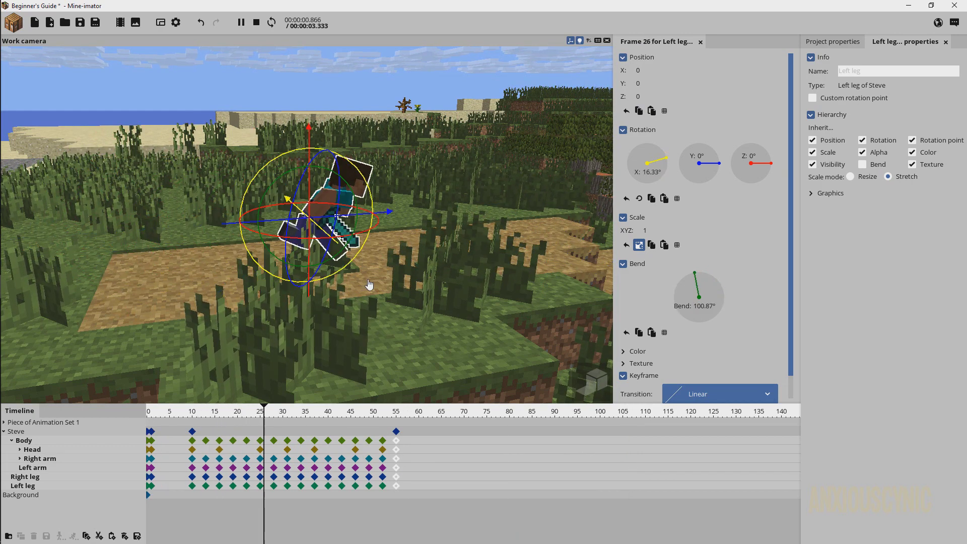
{"action": "key", "text": "space"}
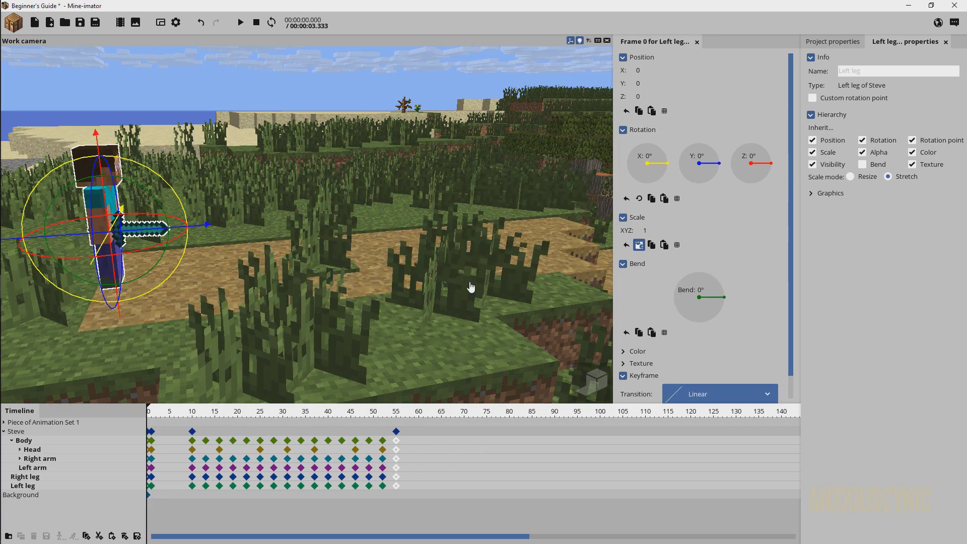
Step: Review Steve's run and stop by playing it repeatedly from the front on the path and from a raised side view
{"action": "left_click_drag", "start_coordinate": [426, 277], "coordinate": [417, 277]}
{"action": "right_click_drag", "start_coordinate": [417, 276], "coordinate": [384, 278]}
{"action": "key", "text": "s"}
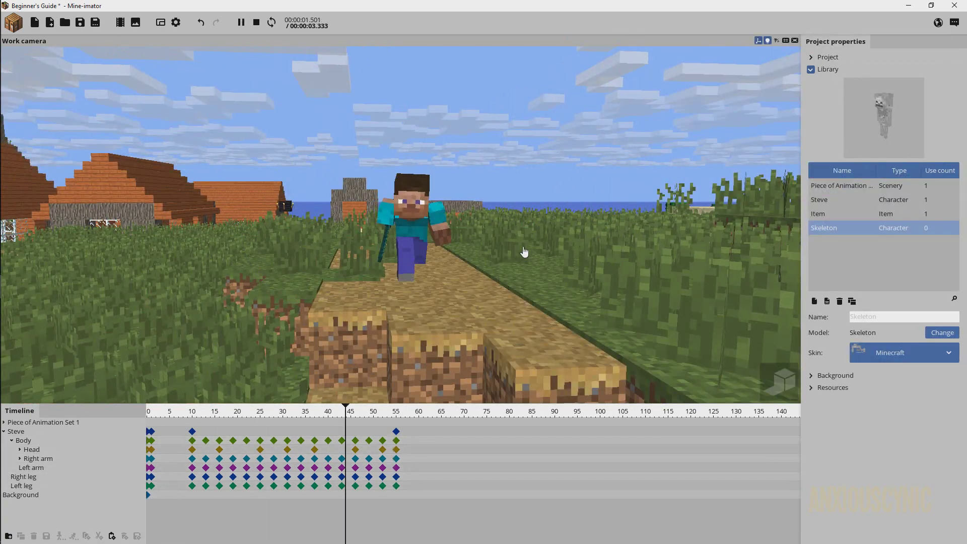
{"action": "key", "text": "Return"}
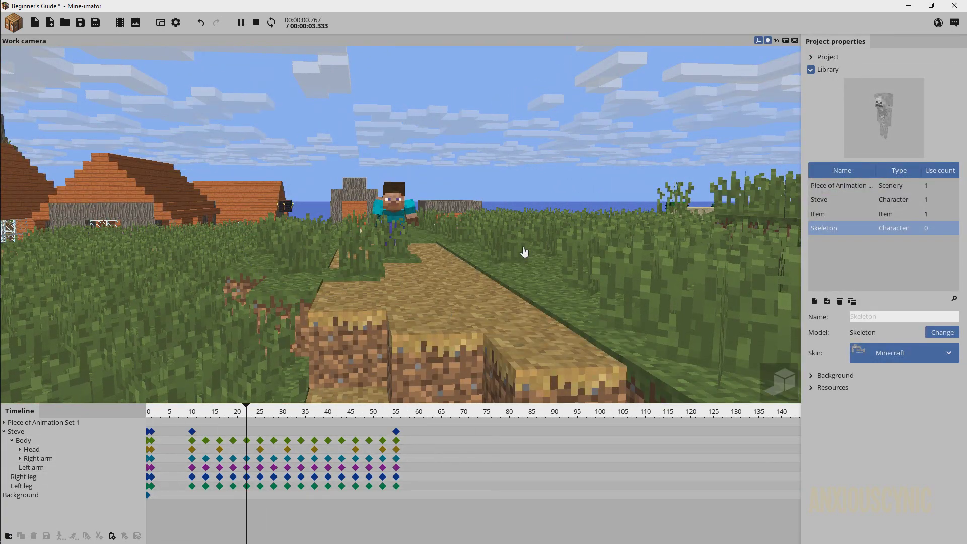
{"action": "key", "text": "Return"}
{"action": "left_click_drag", "start_coordinate": [524, 247], "coordinate": [524, 248]}
{"action": "key", "text": "Return"}
{"action": "right_click_drag", "start_coordinate": [543, 244], "coordinate": [745, 258]}
{"action": "key", "text": "space"}
{"action": "key", "text": "space"}
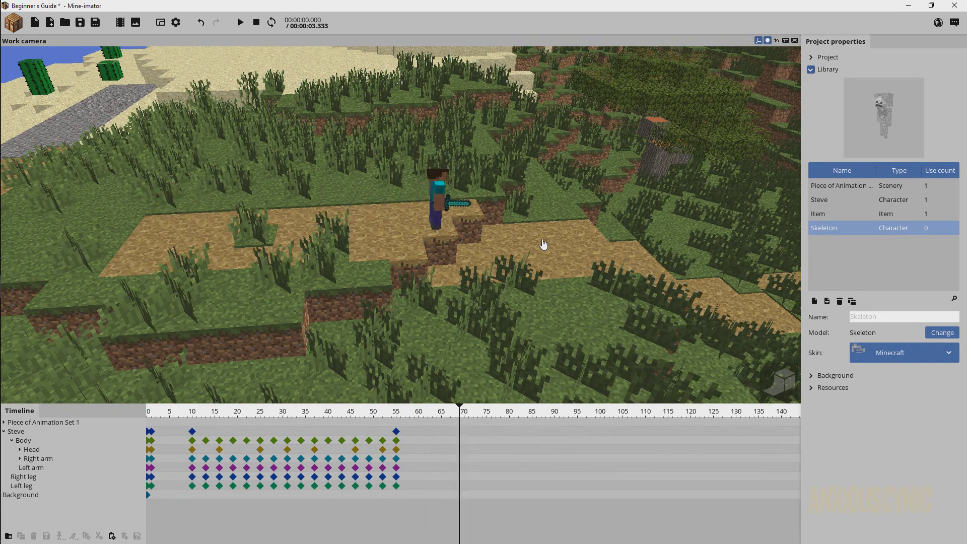
Step: Scrub from frame 0 to about frame 26 and play Steve's run with looping enabled in a lower side view
{"action": "key", "text": "shift+space"}
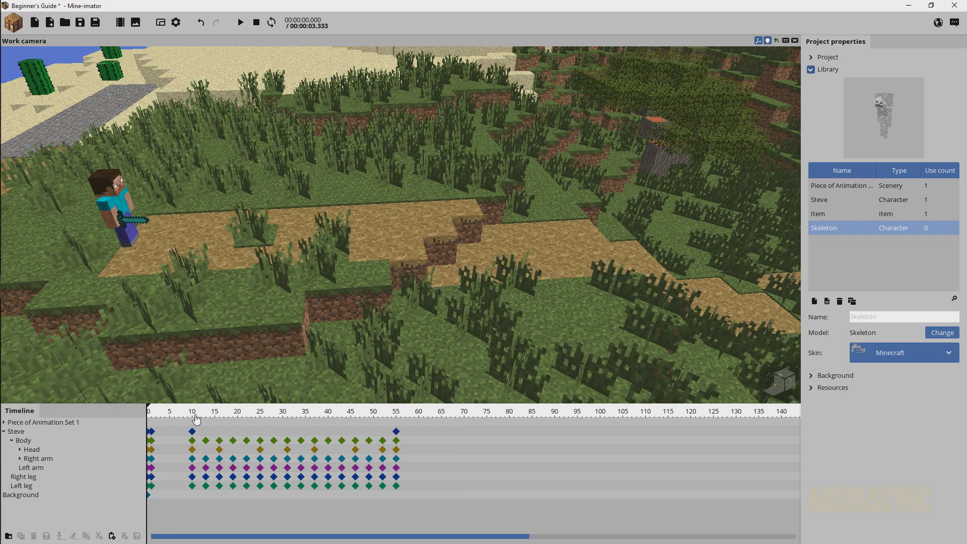
{"action": "left_click_drag", "start_coordinate": [196, 419], "coordinate": [284, 412]}
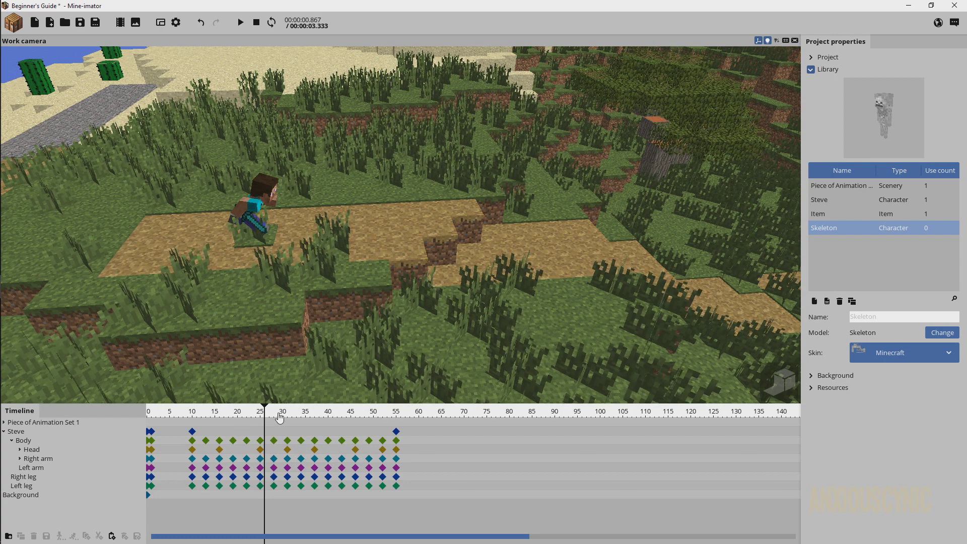
{"action": "left_click", "coordinate": [241, 22]}
{"action": "right_click_drag", "start_coordinate": [464, 303], "coordinate": [454, 282]}
{"action": "left_click_drag", "start_coordinate": [453, 282], "coordinate": [453, 255]}
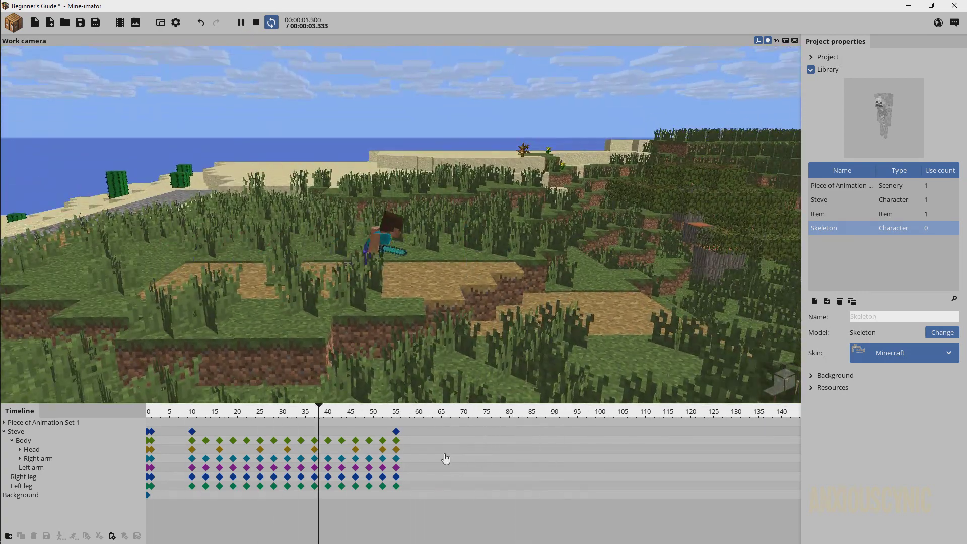